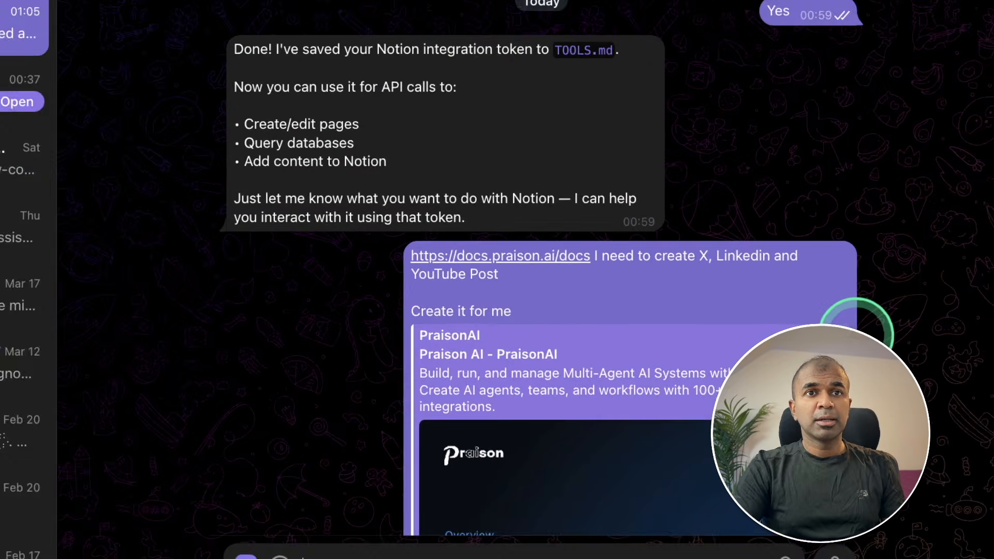
- Switch to the Notion tab and scroll through the Praison AI X and LinkedIn posts
click(854, 318)
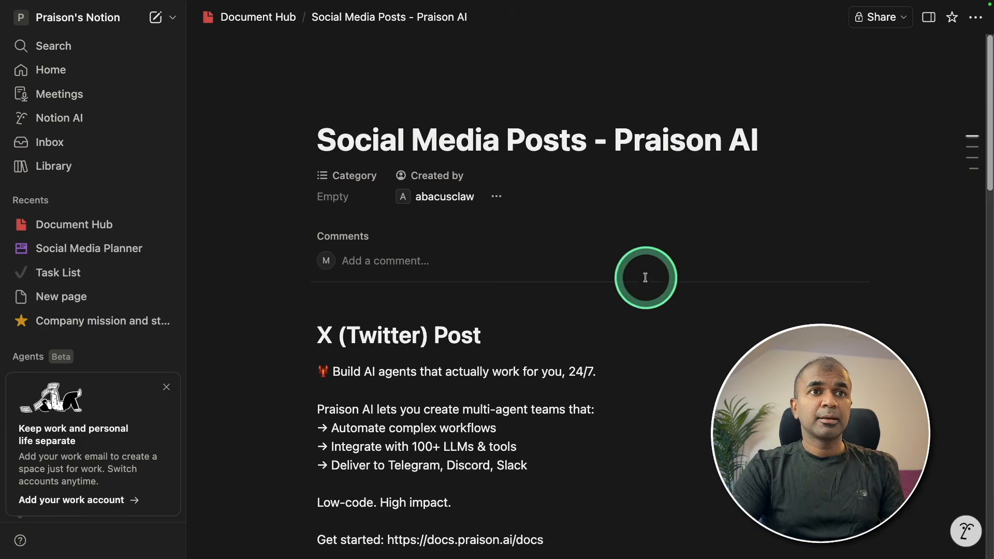
scroll(645, 278, down, 5)
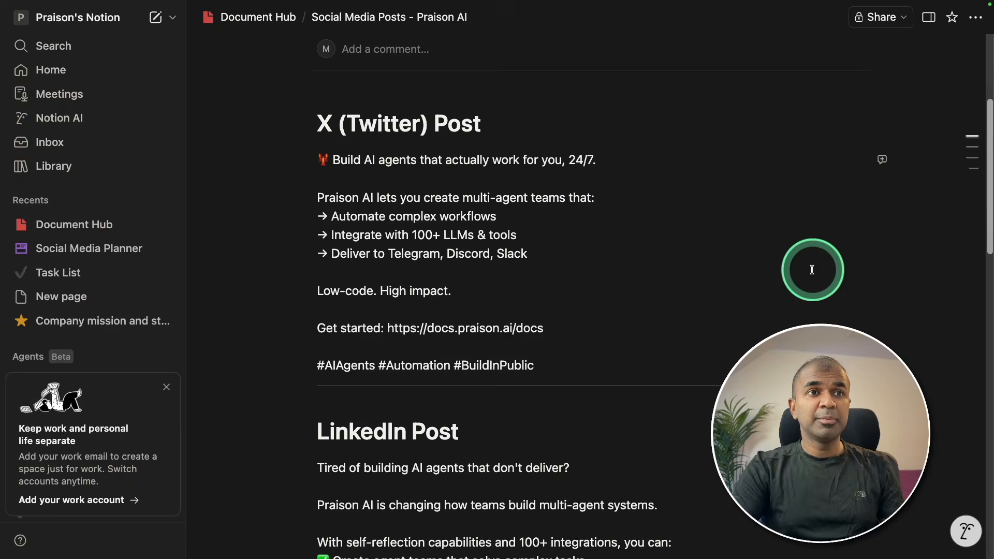
scroll(661, 253, down, 10)
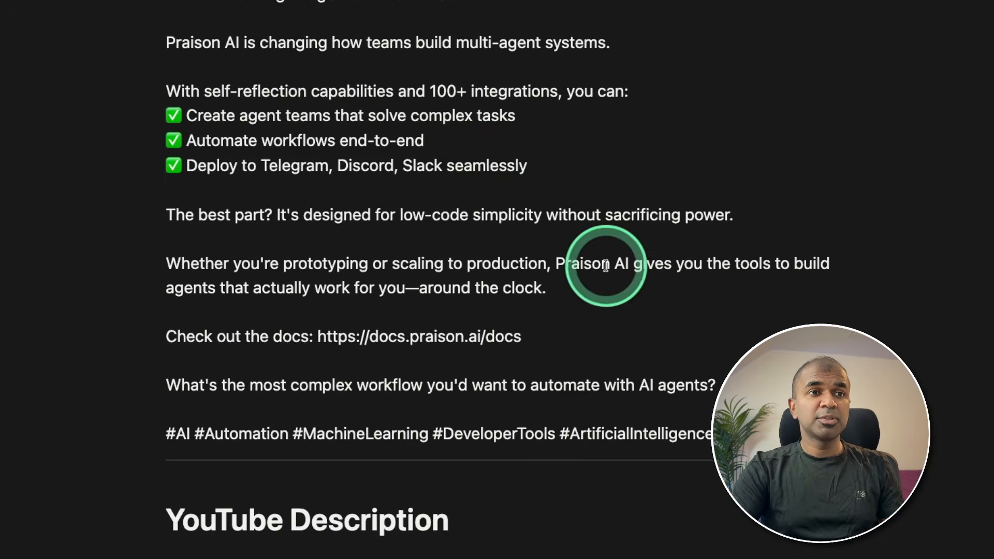
scroll(521, 221, down, 10)
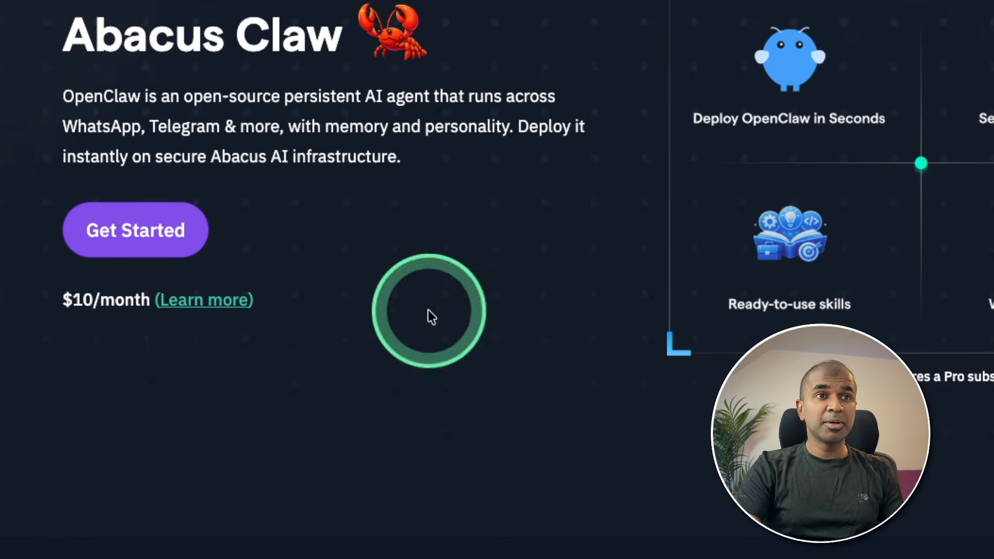
- Highlight 'WhatsApp', 'Telegram' and 'more' in the Claw description, then scroll down
double_click(103, 127)
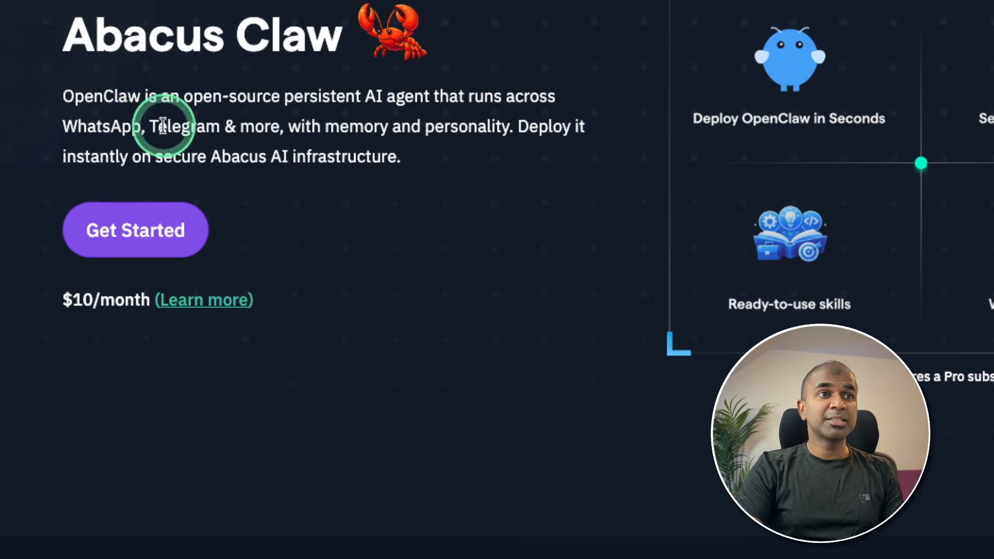
double_click(176, 127)
double_click(258, 127)
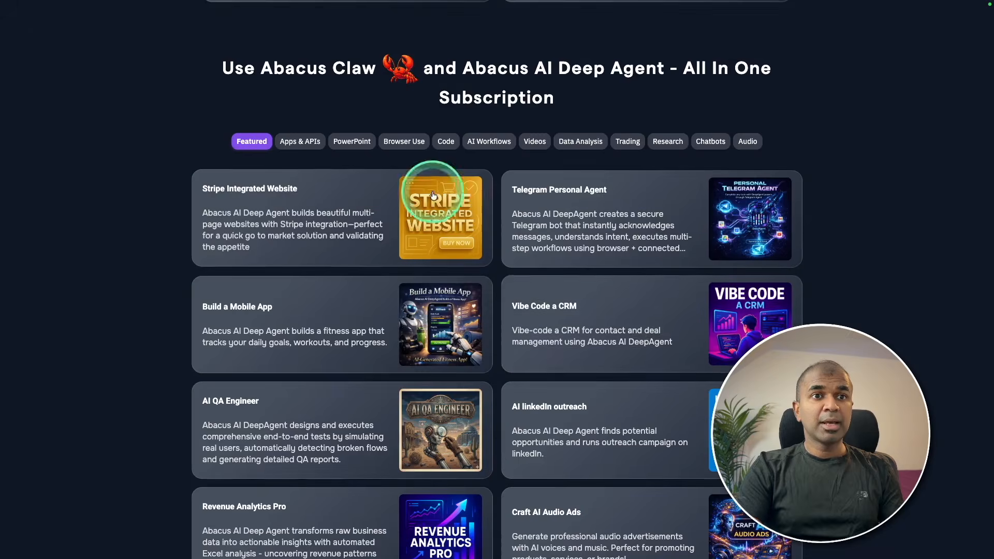
scroll(517, 233, down, 20)
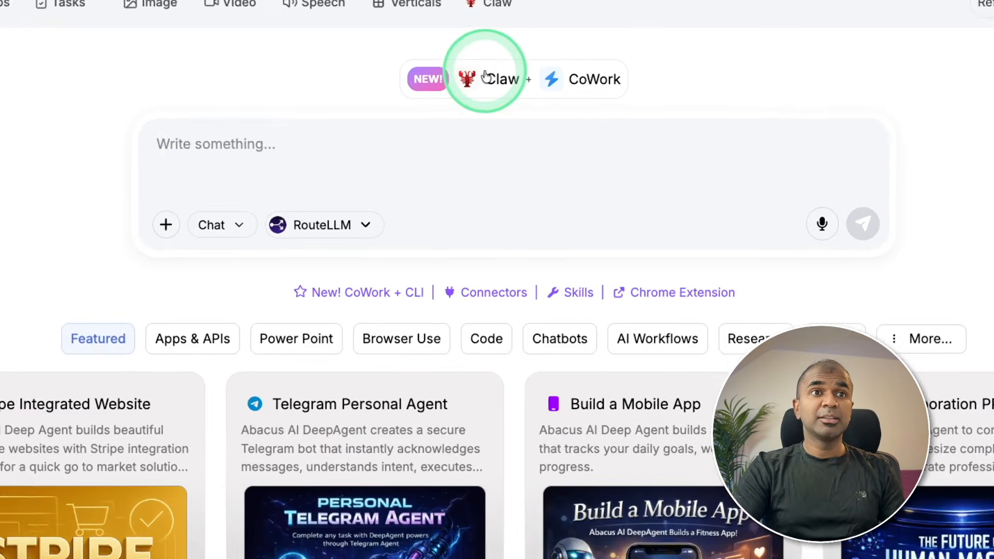
- Open the Claw new session page and zoom the page in
click(490, 83)
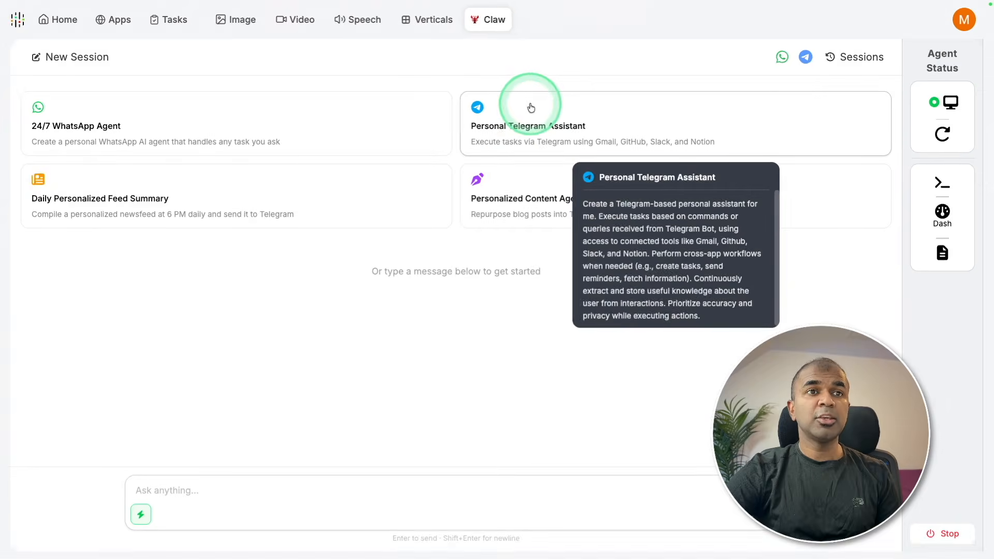
key(super+plus)
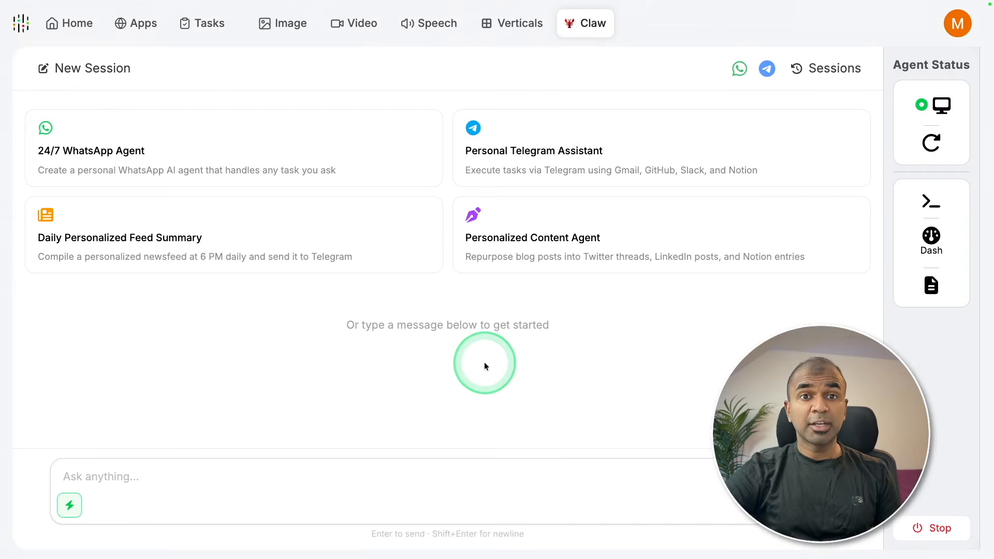
mouse_move(269, 186)
mouse_move(501, 170)
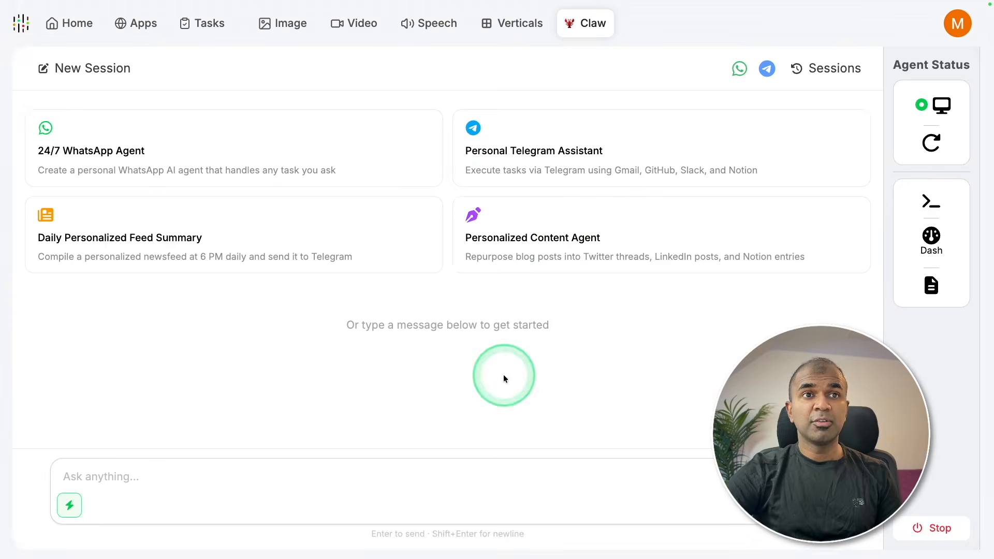
mouse_move(526, 135)
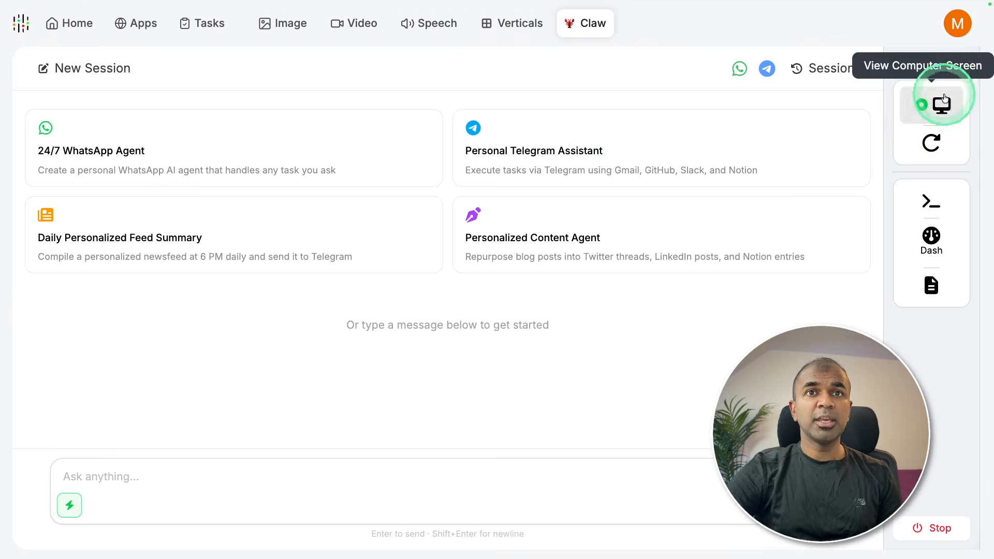
- Hard-reset the agent computer from its screen view and open a terminal from Agent Status
click(941, 105)
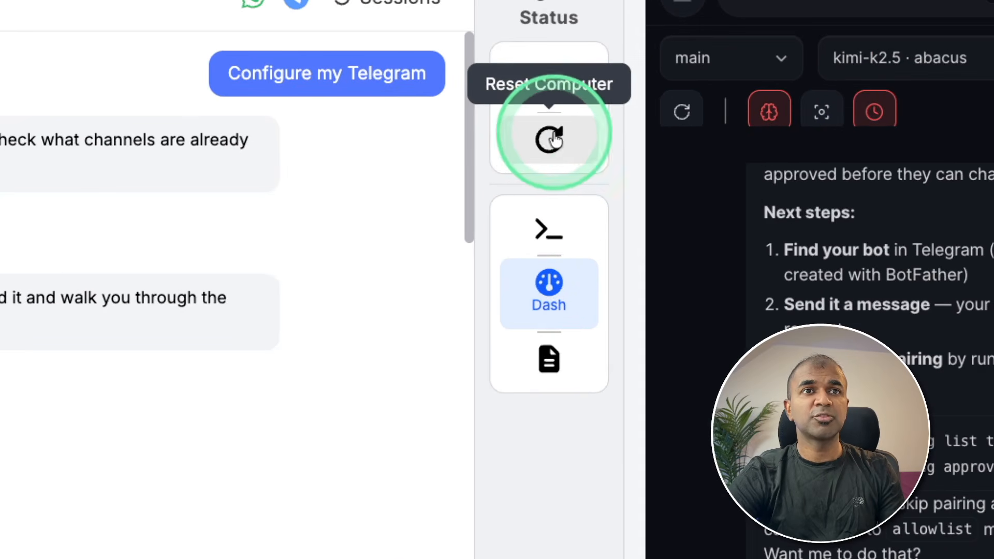
click(550, 141)
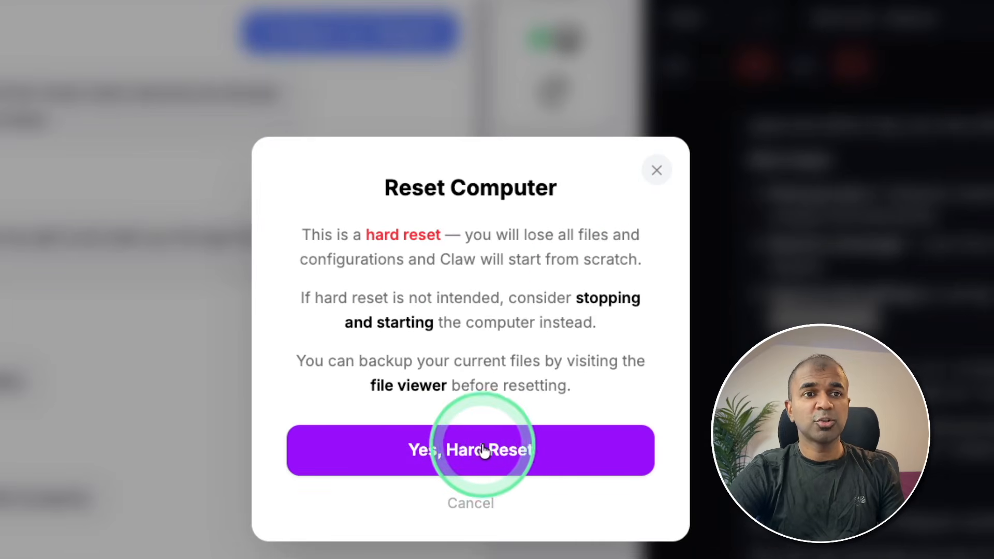
click(507, 450)
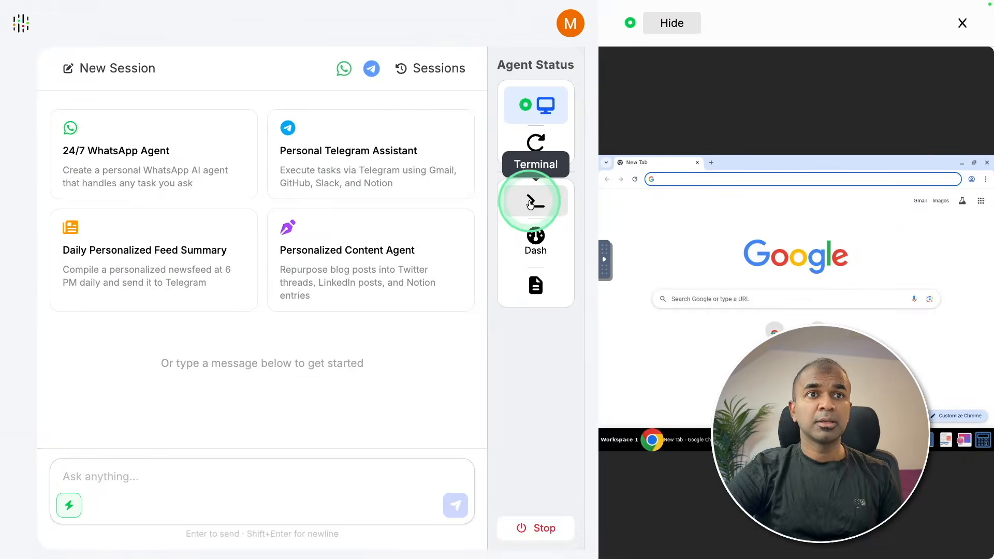
click(533, 201)
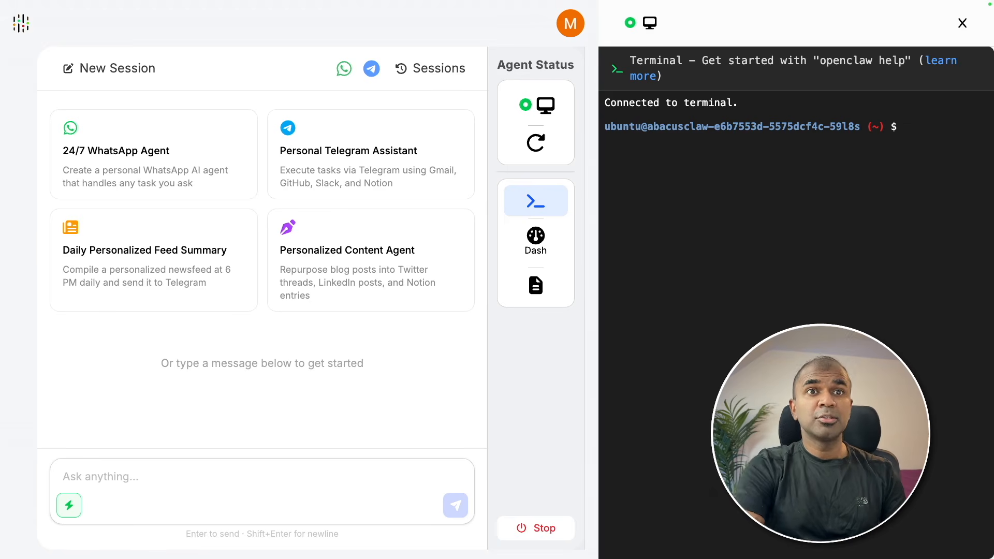
- List the workspace files with ls and open the OpenClaw gateway dashboard
text(ls)
key(Return)
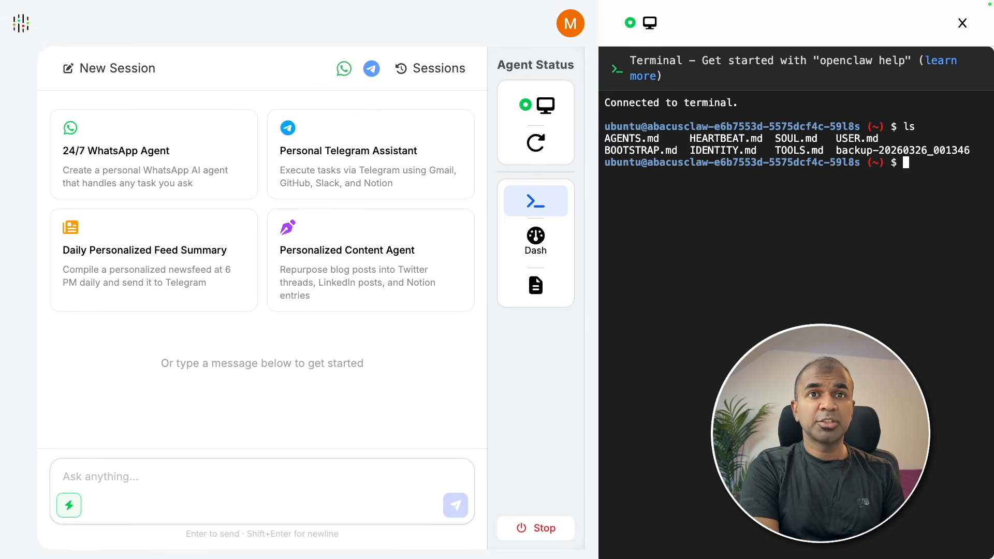
click(538, 237)
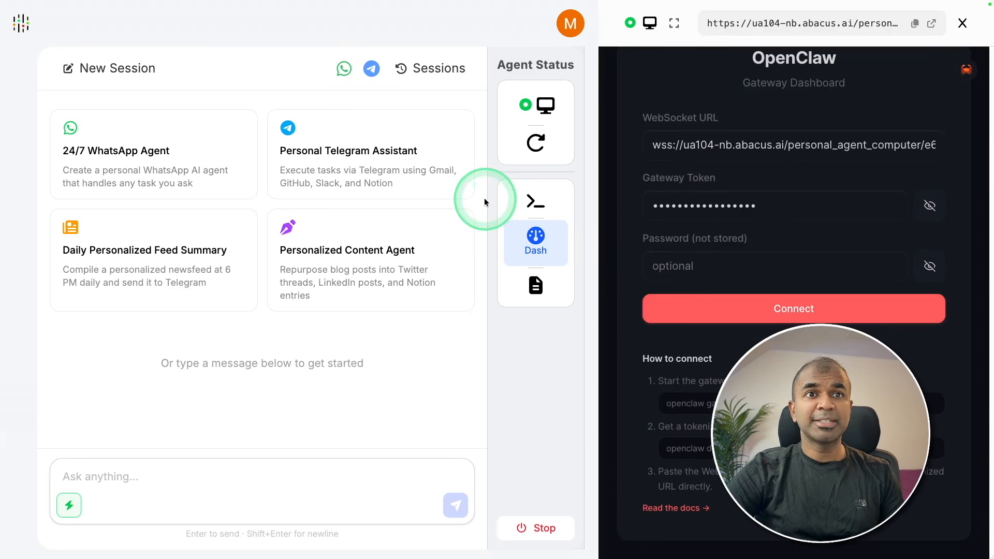
- Zoom out, ask the assistant 'What can you do?', and open the file browser
key(super+minus)
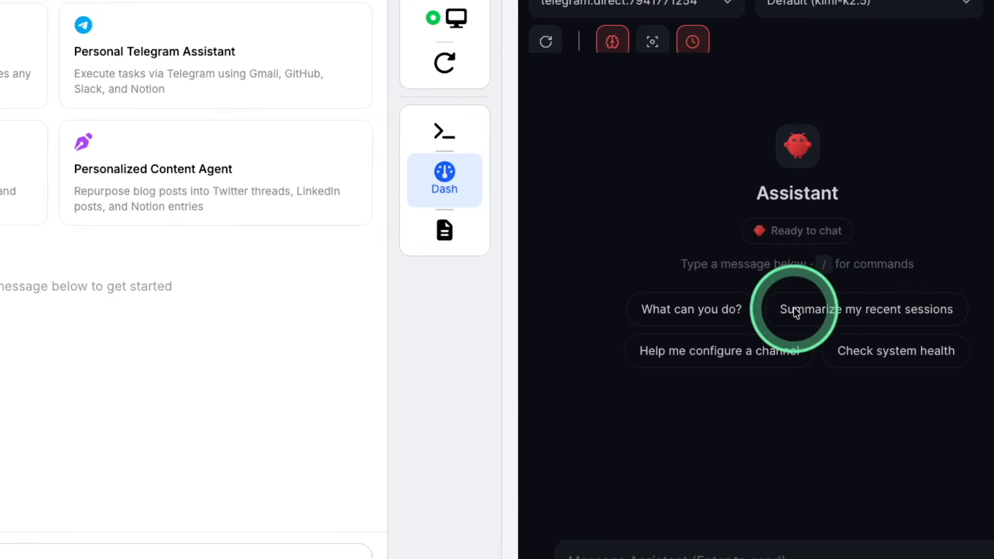
click(695, 315)
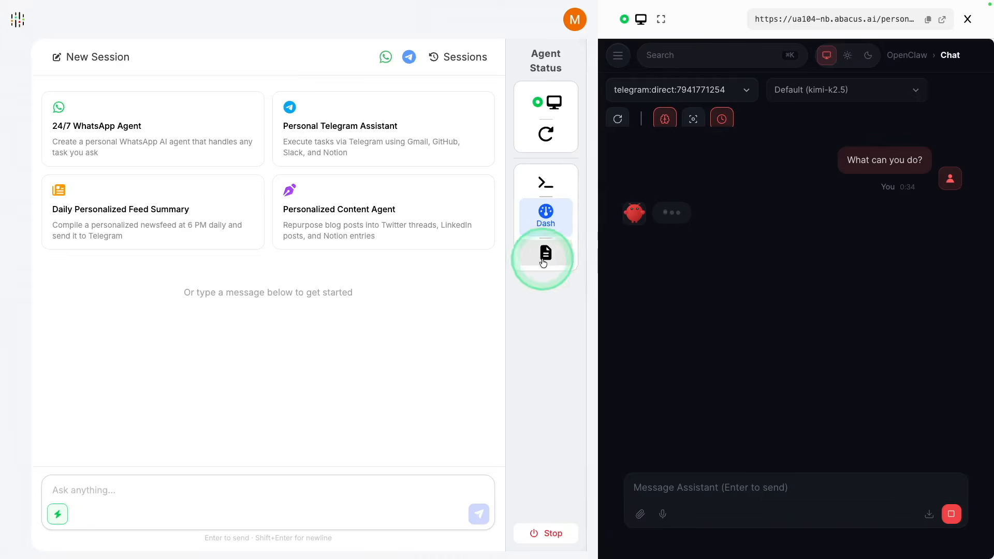
click(543, 259)
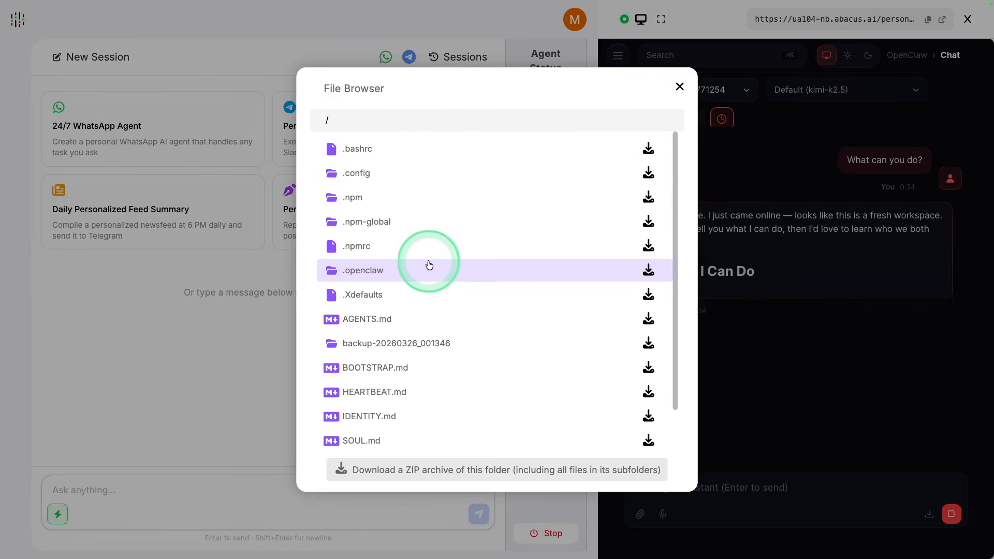
- Close the file browser
scroll(520, 316, down, 1)
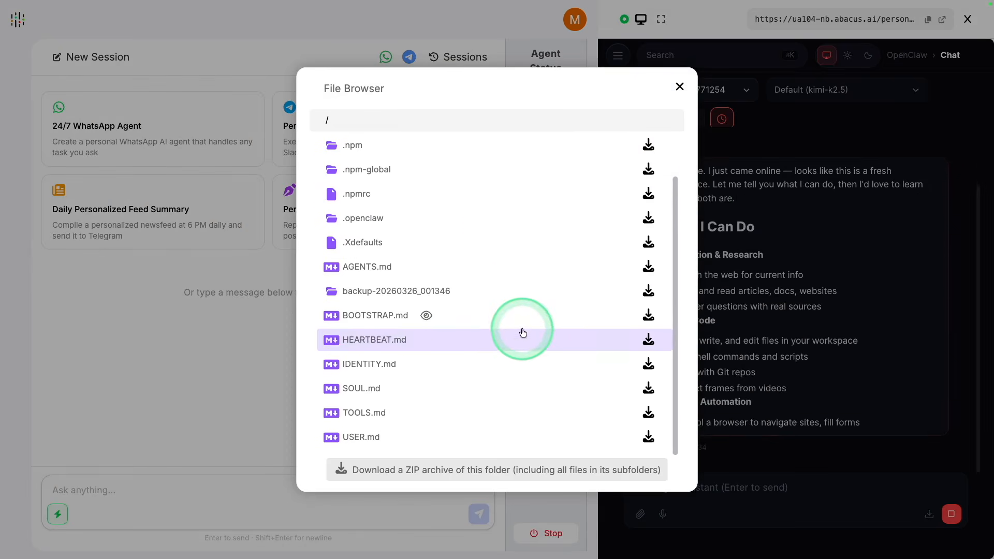
scroll(465, 232, up, 1)
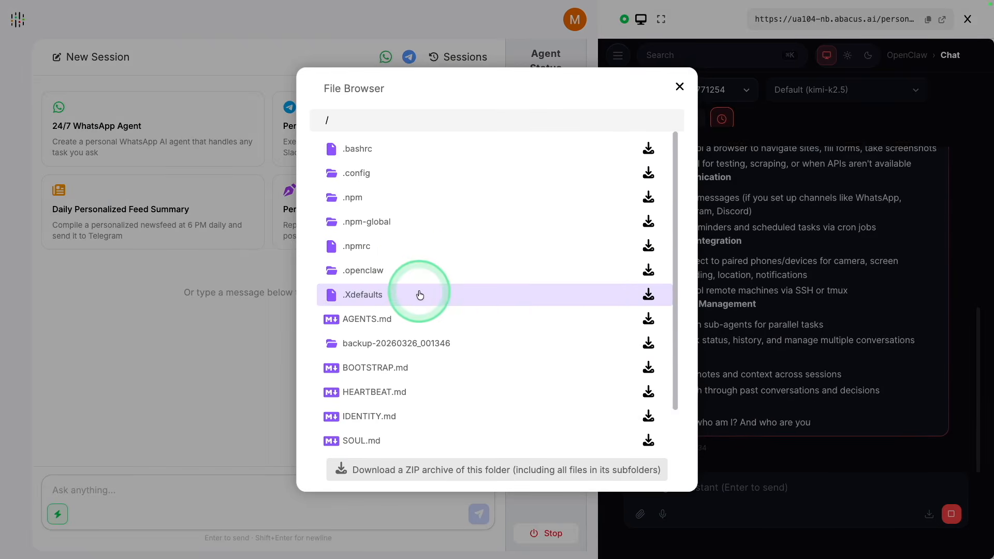
click(730, 192)
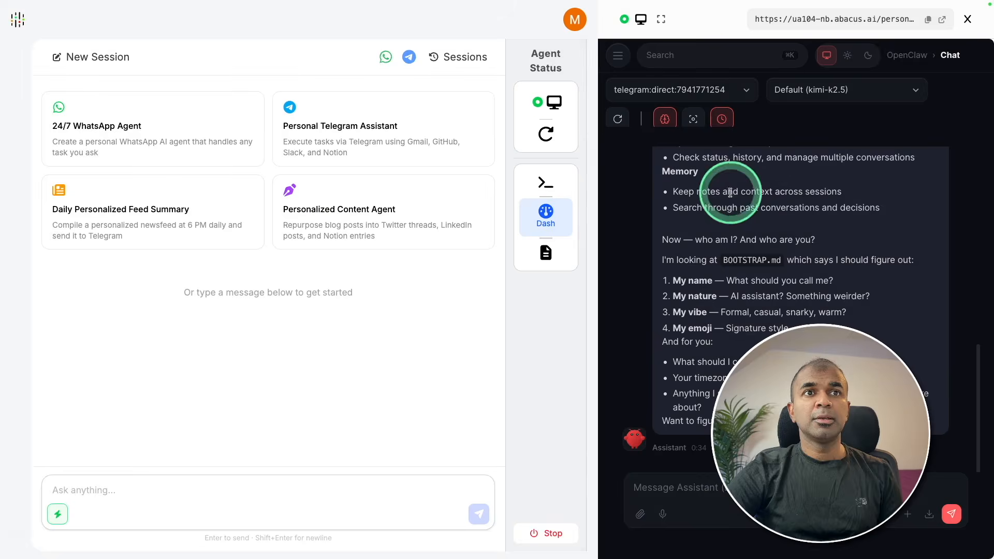
- Send the Personal Telegram Assistant prompt and the 'Configure my Telegram' request to the agent
mouse_move(298, 110)
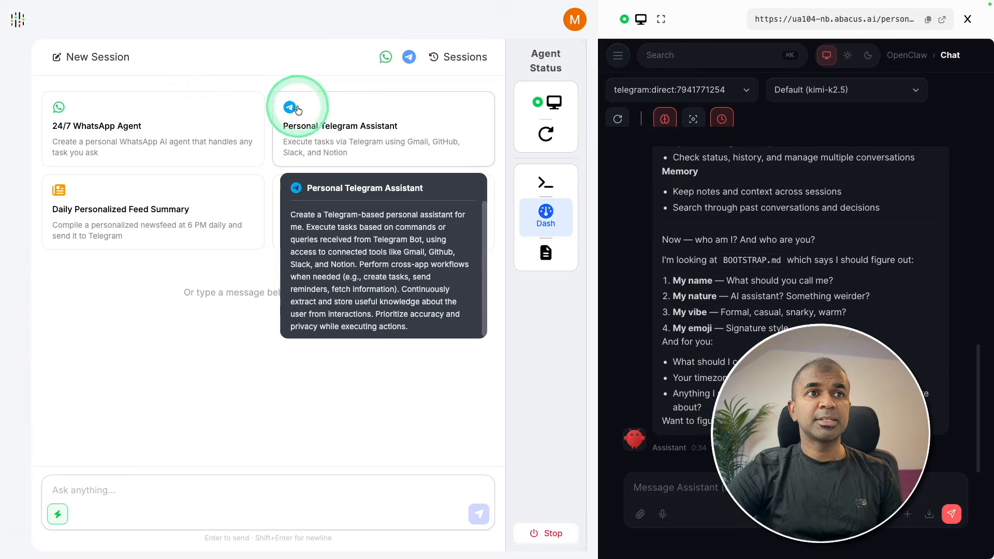
click(364, 129)
click(410, 47)
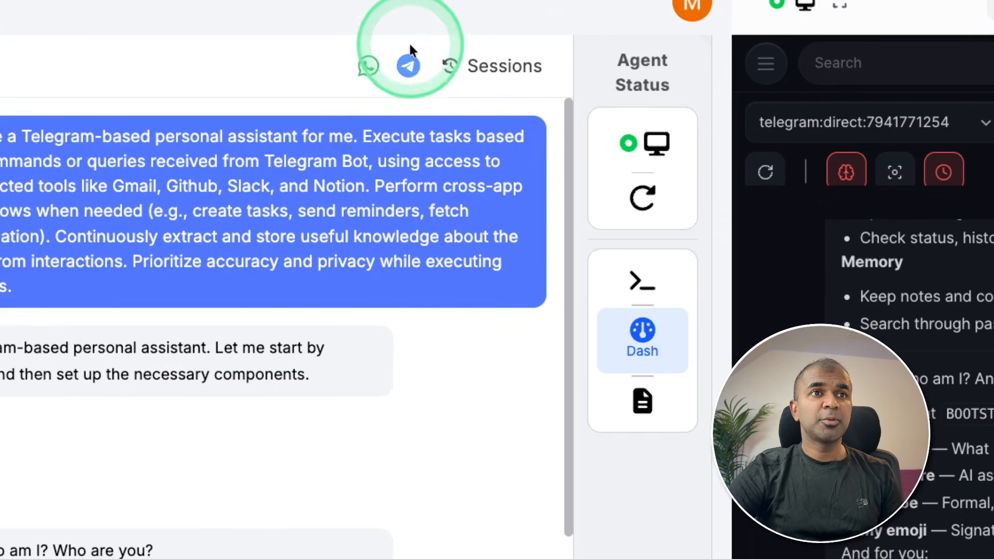
click(409, 70)
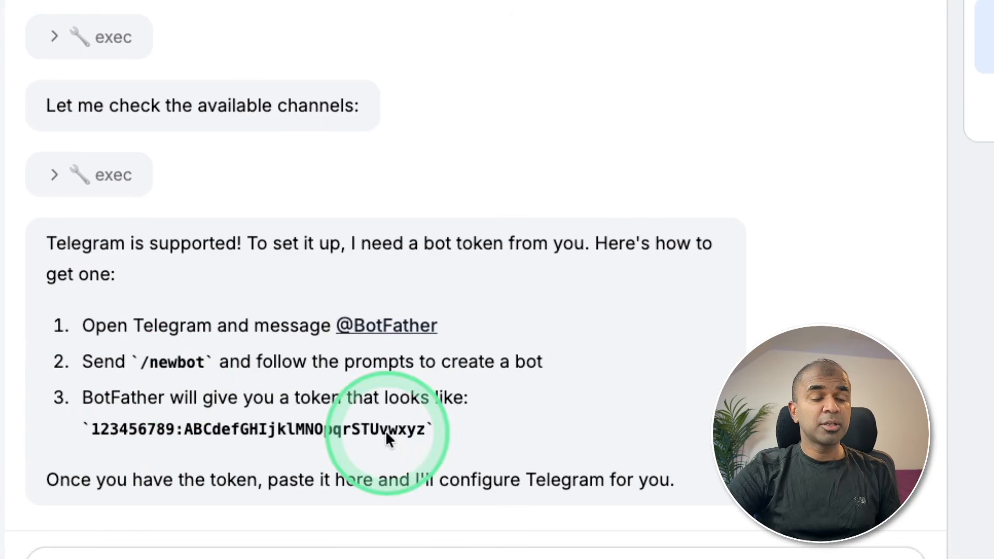
- Create a new bot with BotFather using /newbot and a username, then select its API token
click(393, 326)
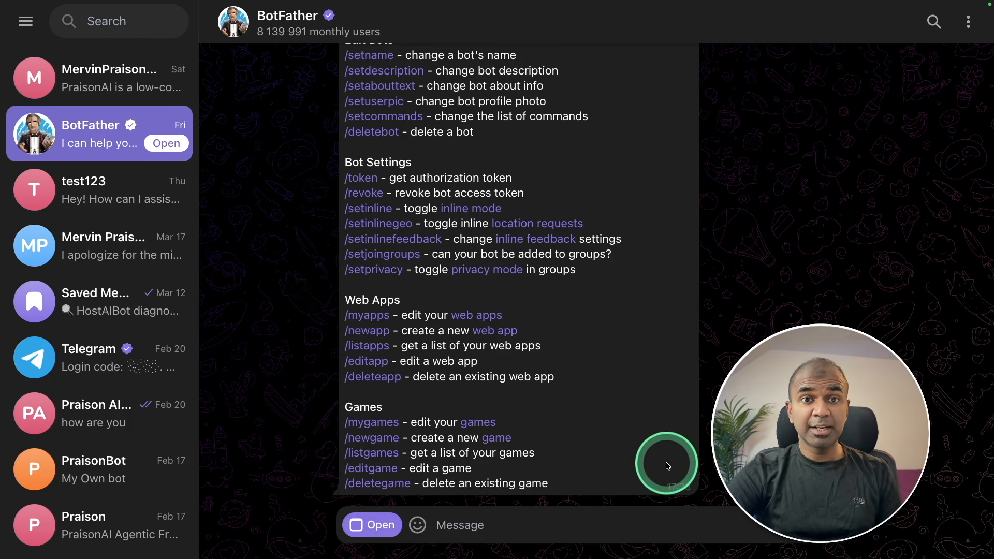
text(/newbot)
key(Return)
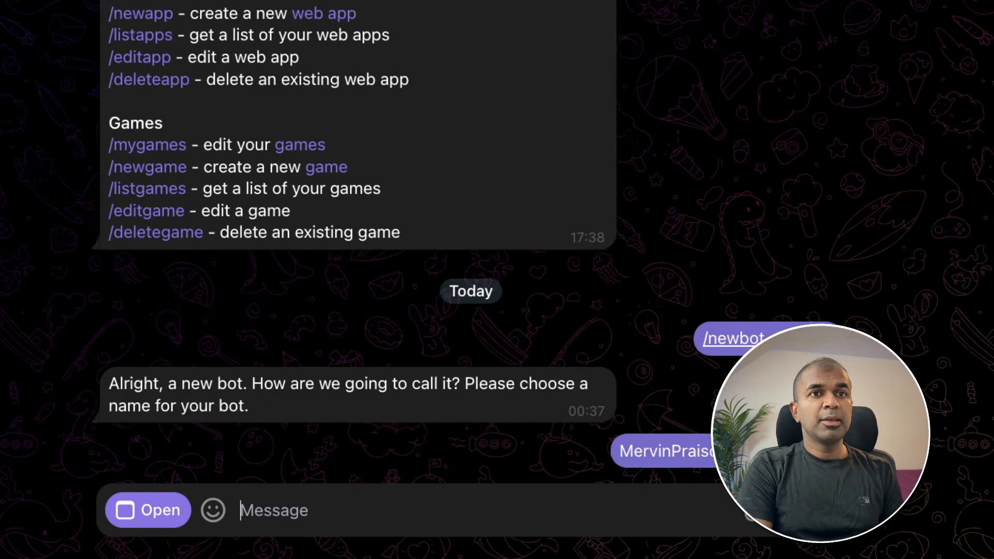
text(MervinPraison4Bot)
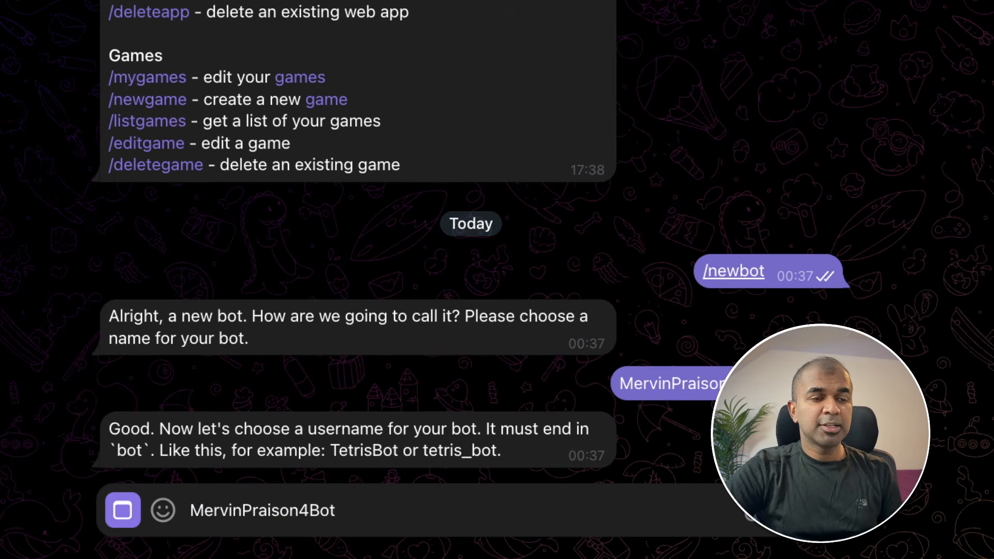
key(Return)
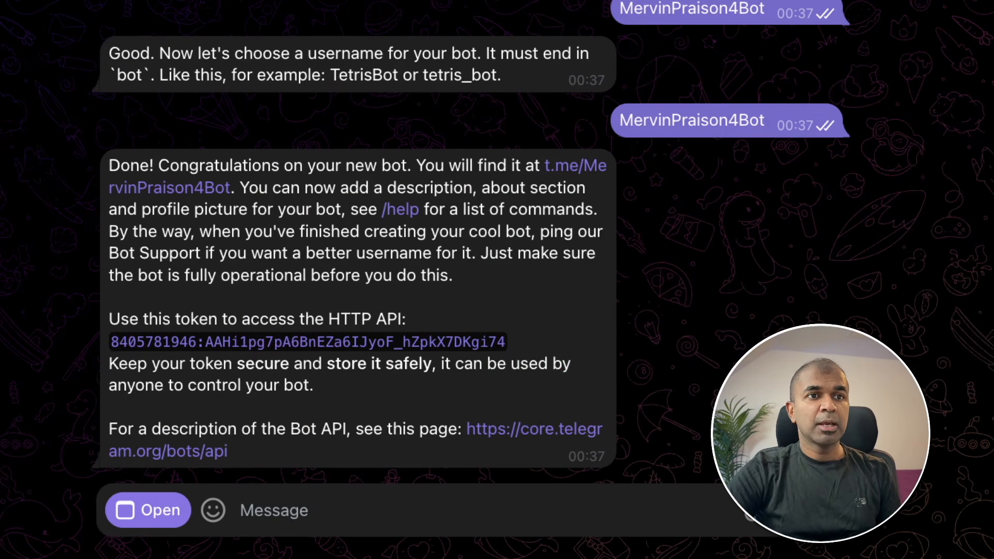
drag(526, 343, 234, 343)
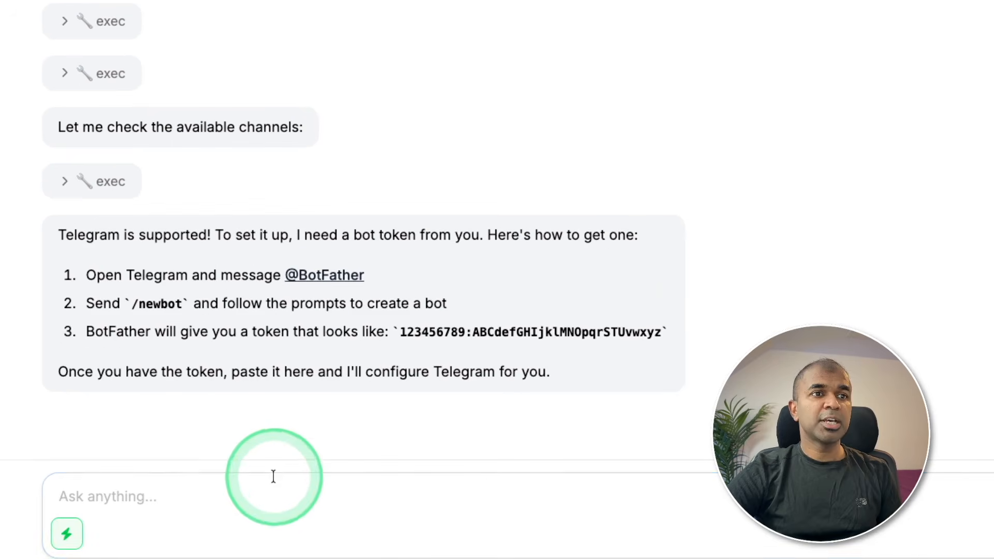
- Paste the bot token into the Claw chat, send it, and read the Telegram-configured reply
click(225, 486)
key(ctrl+v)
key(Return)
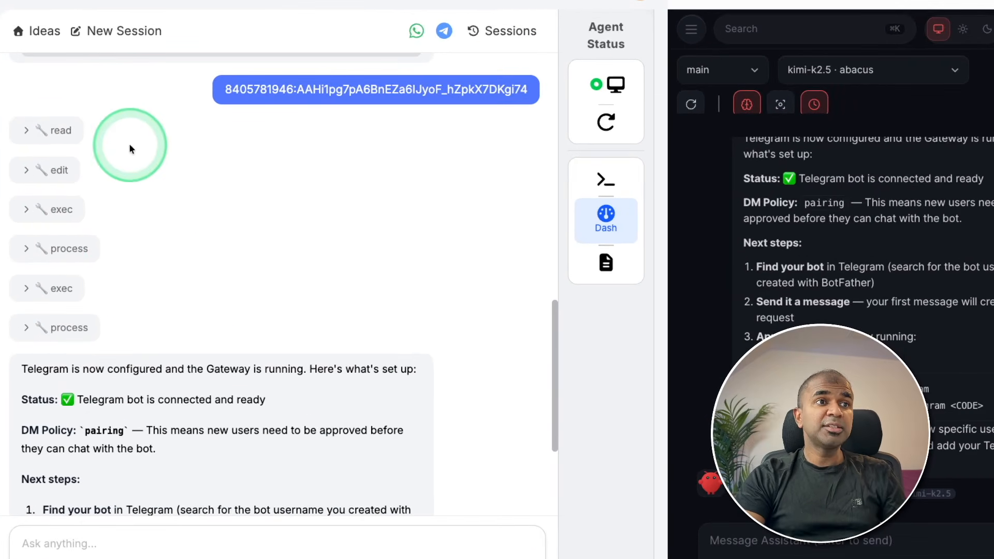
scroll(155, 318, down, 3)
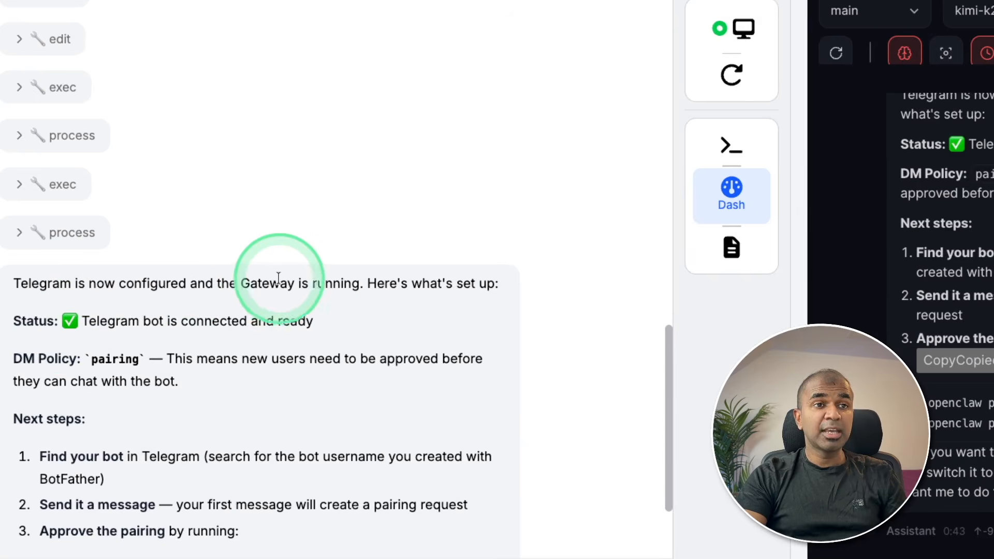
scroll(337, 282, down, 3)
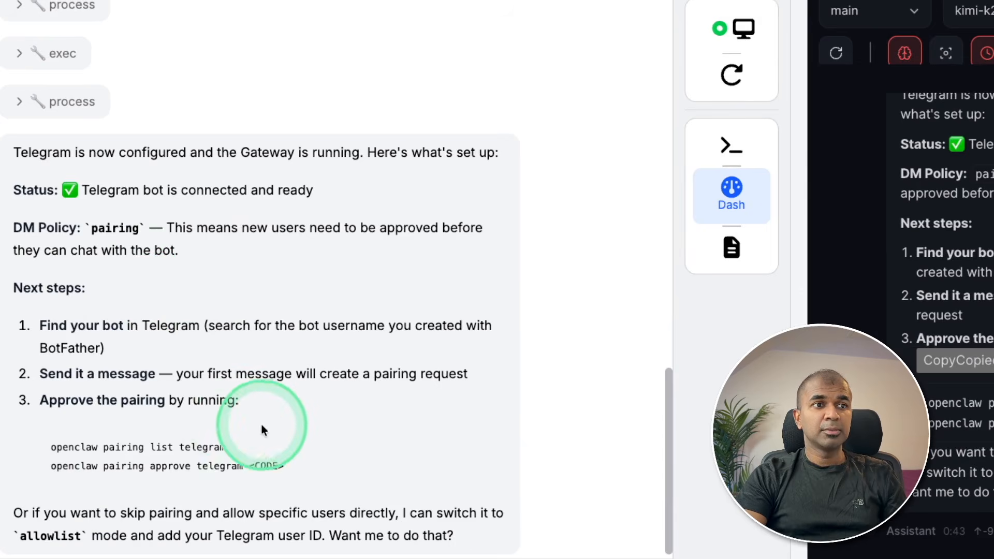
scroll(243, 429, down, 1)
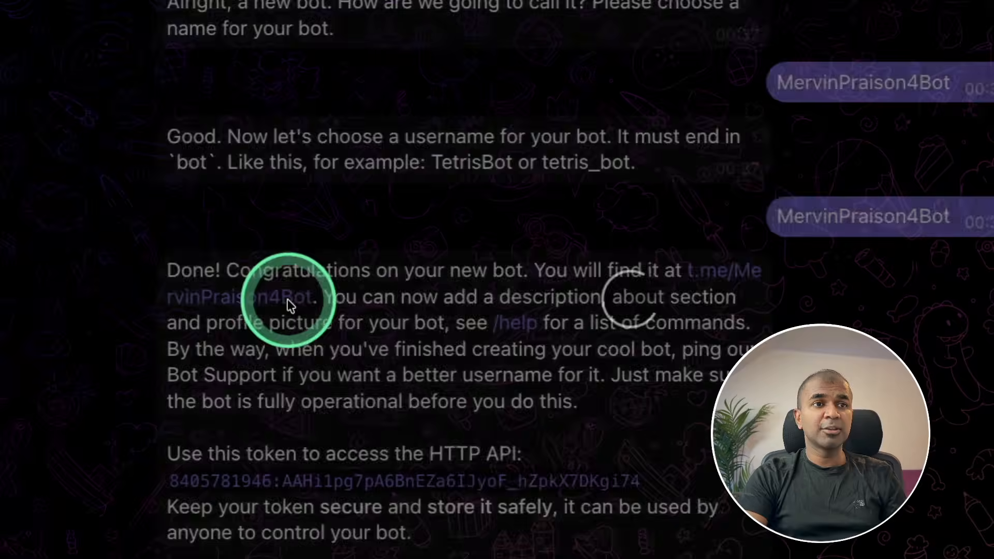
- Start the new bot via its t.me link and select the 'openclaw pairing approve telegram' command
click(289, 305)
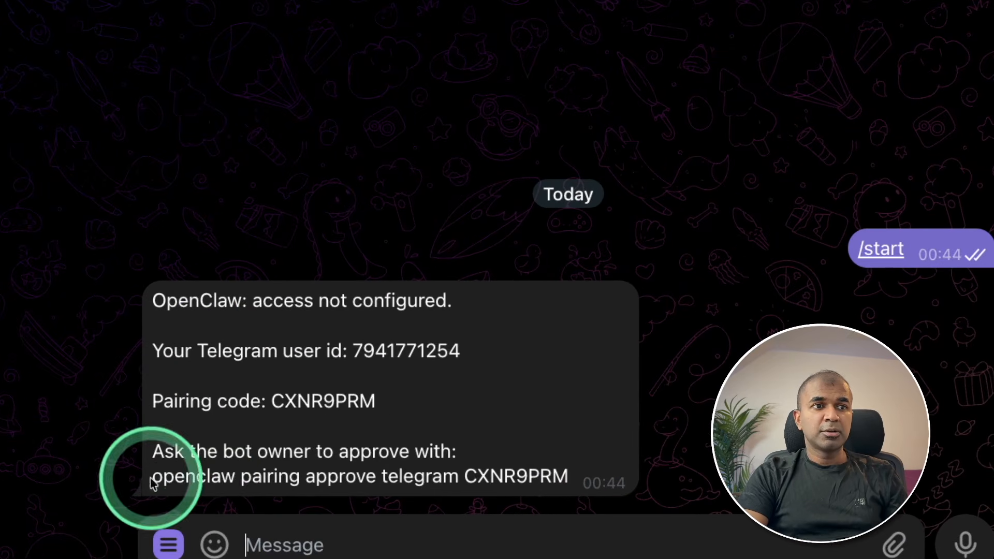
drag(344, 481, 419, 483)
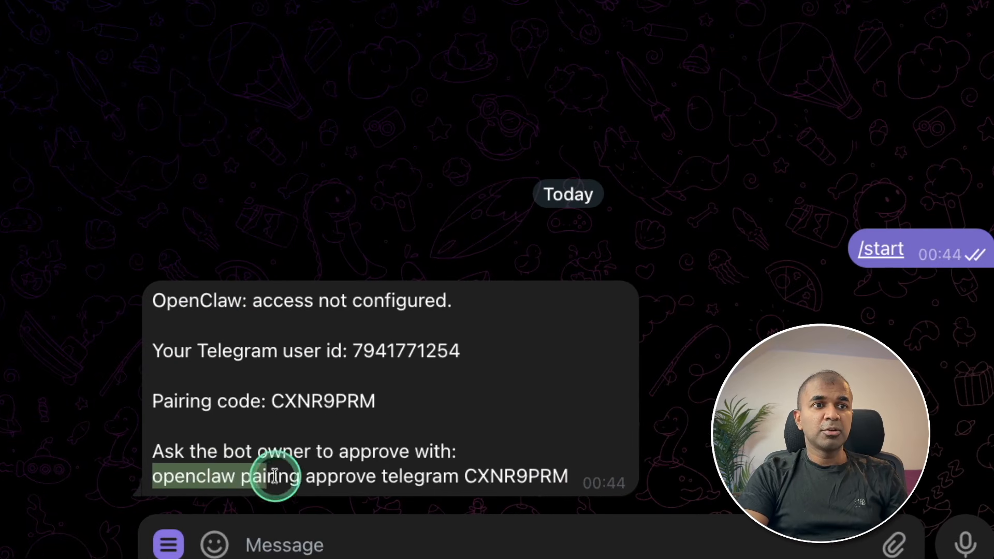
drag(274, 475, 566, 467)
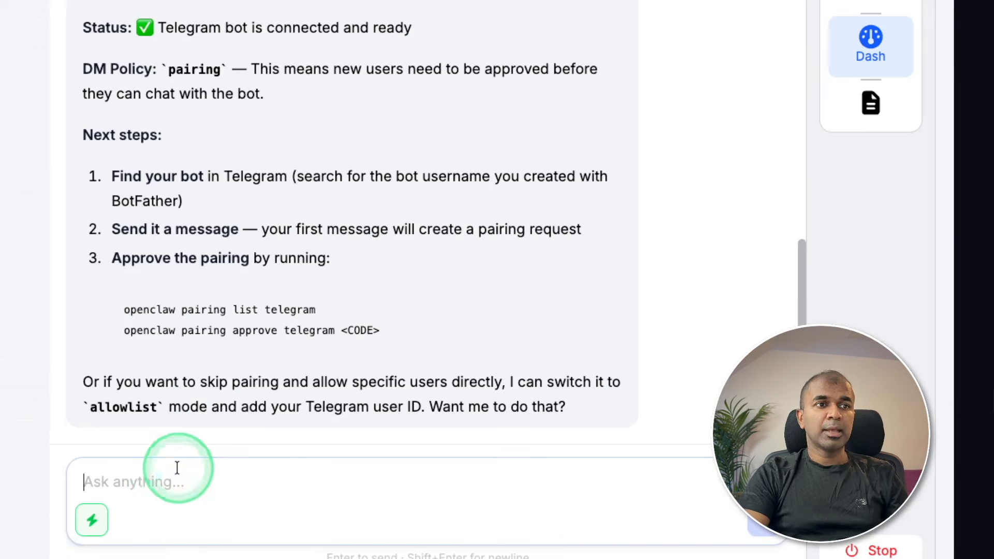
- Send the pairing approval command to the agent, then send a greeting to the Telegram bot
text(openclaw pairing approve telegram CXNR9PRM)
key(Return)
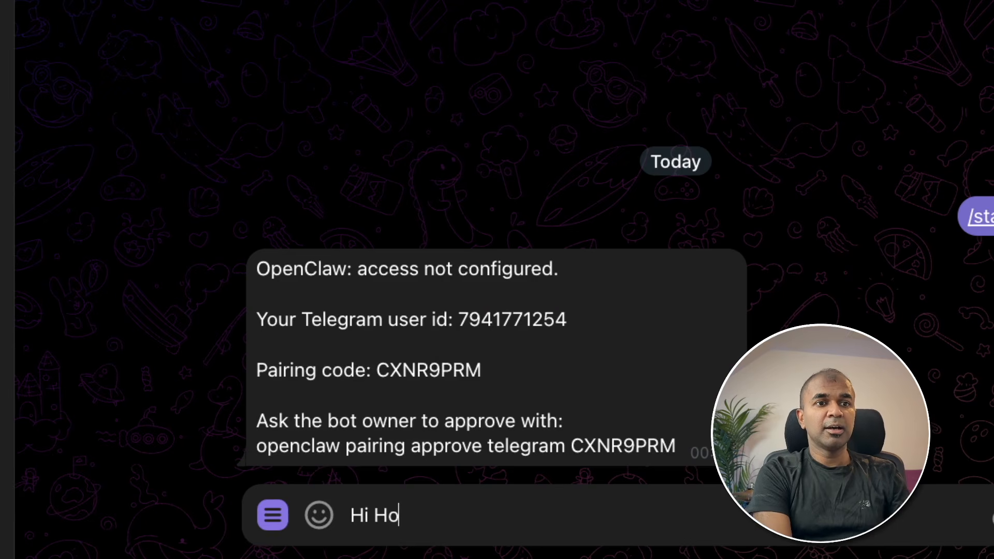
text(you)
key(Return)
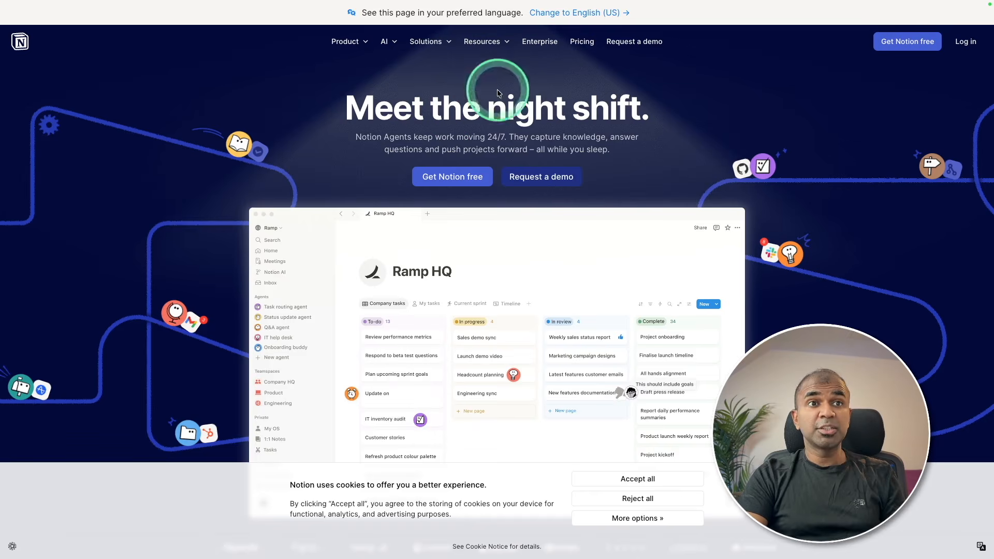
- Scroll through the AI teammates section of the Notion homepage
scroll(701, 255, down, 15)
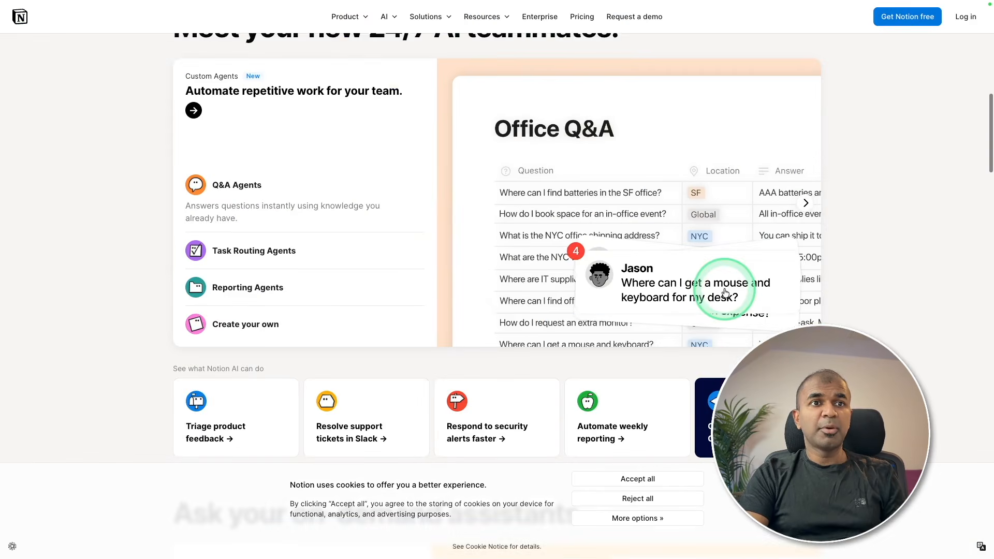
scroll(704, 288, up, 2)
scroll(657, 248, down, 1)
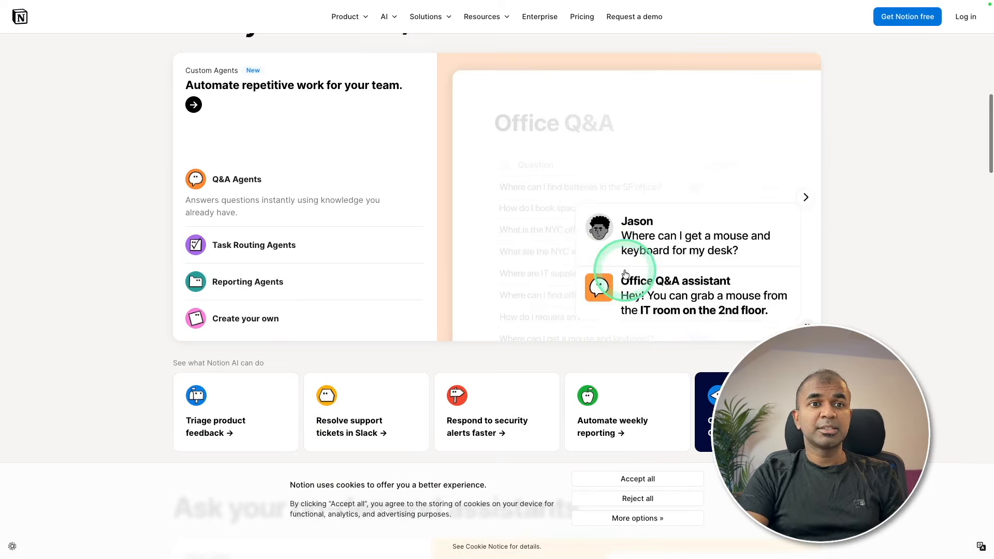
scroll(652, 244, down, 5)
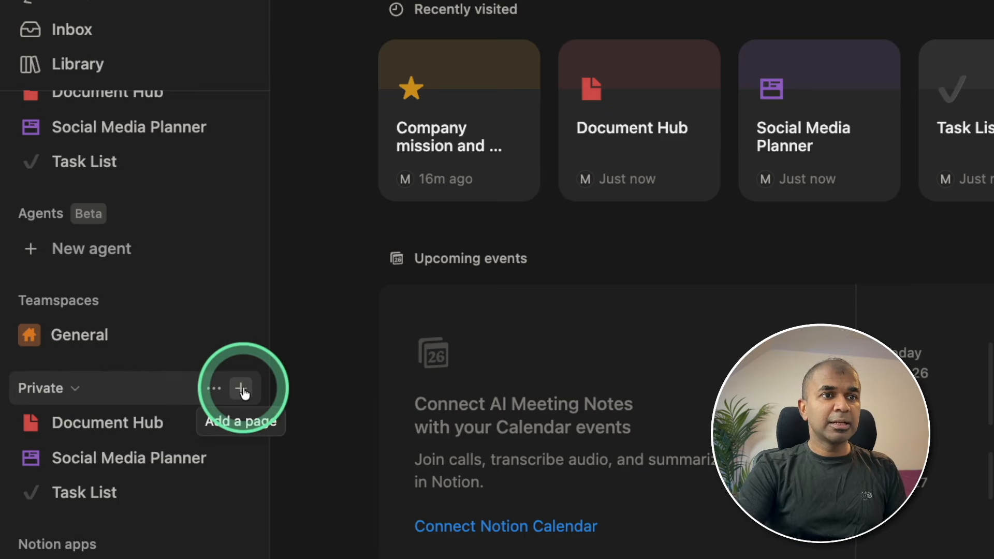
- Add a new blank page under Private in Notion and look over the templates
click(242, 389)
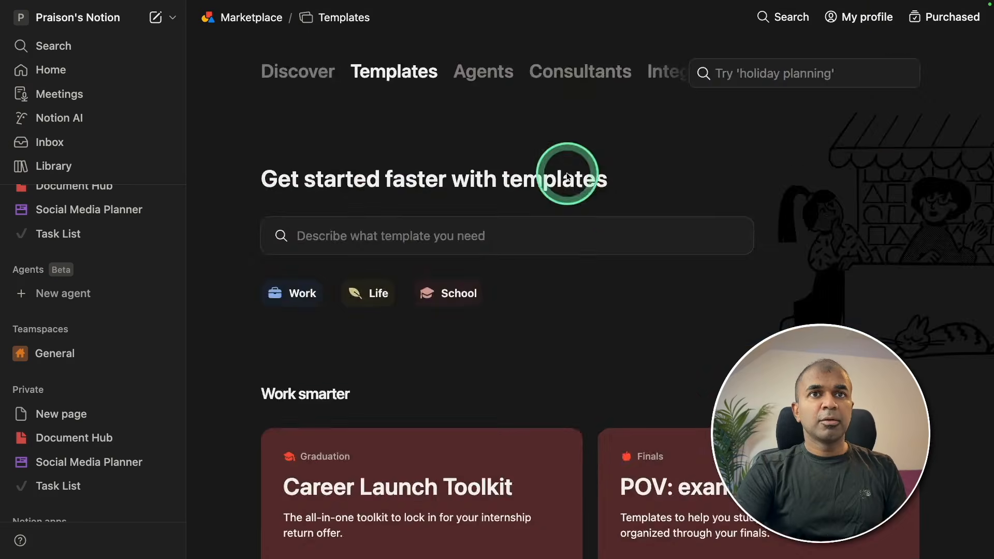
scroll(614, 269, down, 15)
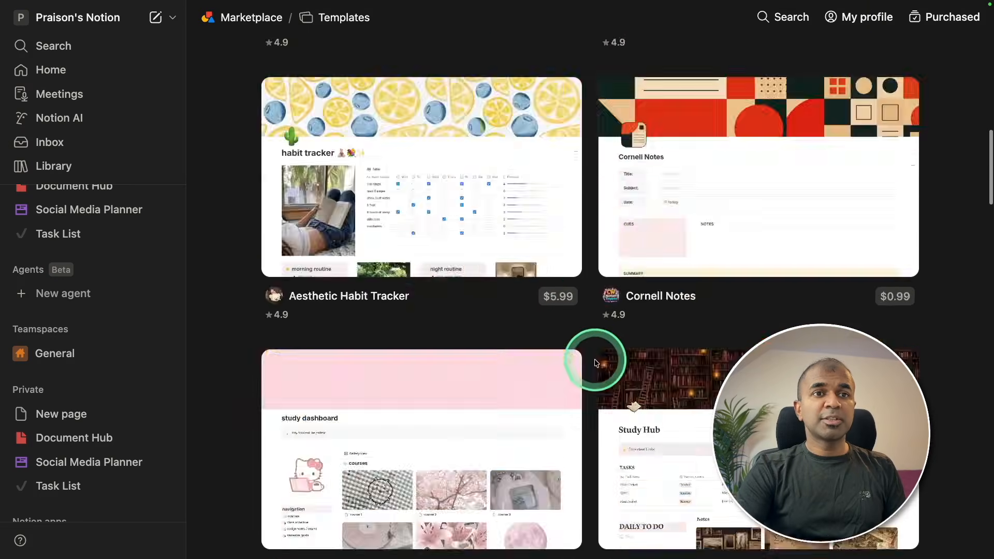
scroll(595, 362, up, 15)
- View the Document Hub and Social Media Planner pages, ending on the Task List board
click(82, 438)
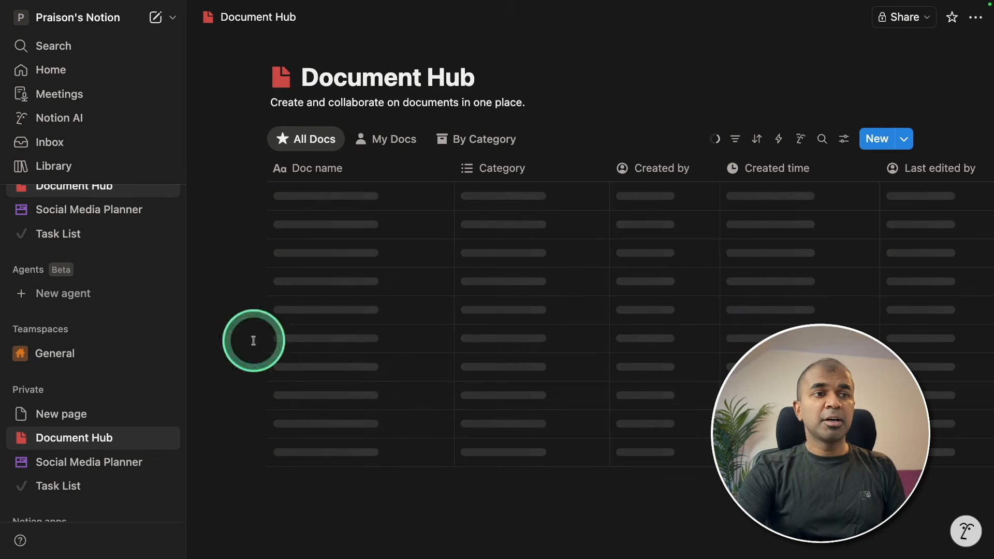
click(104, 462)
click(97, 483)
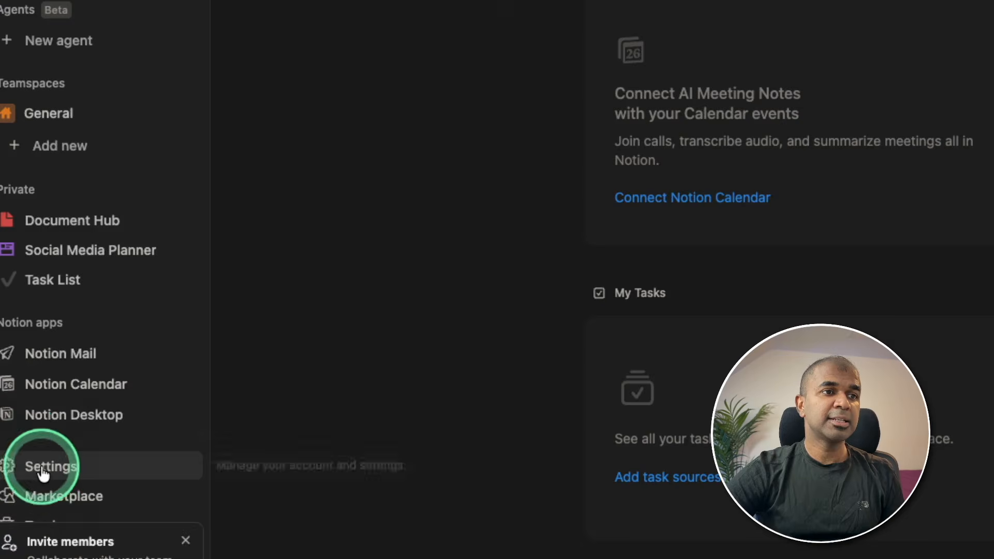
- Go from the workspace Connections settings to the integrations developer page and start a new integration
click(22, 473)
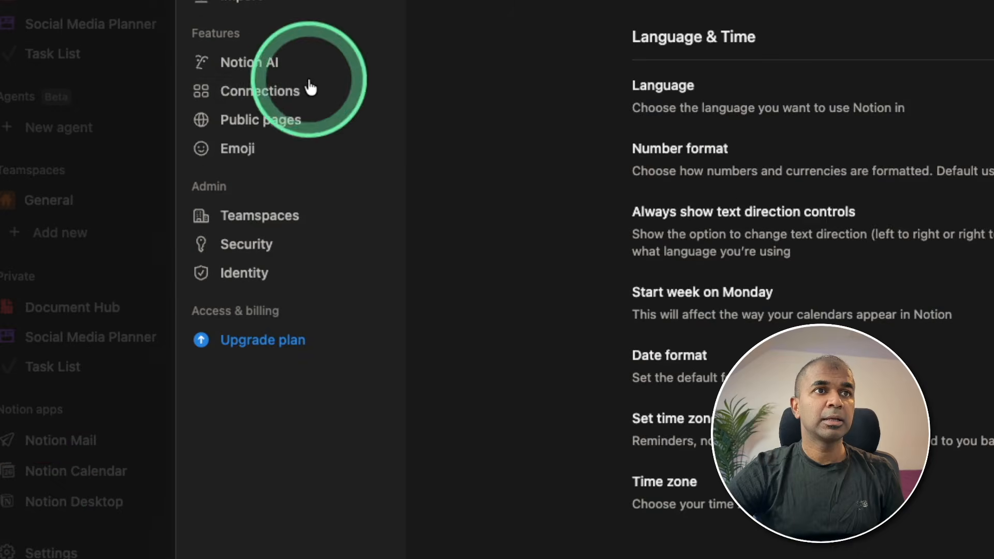
click(310, 89)
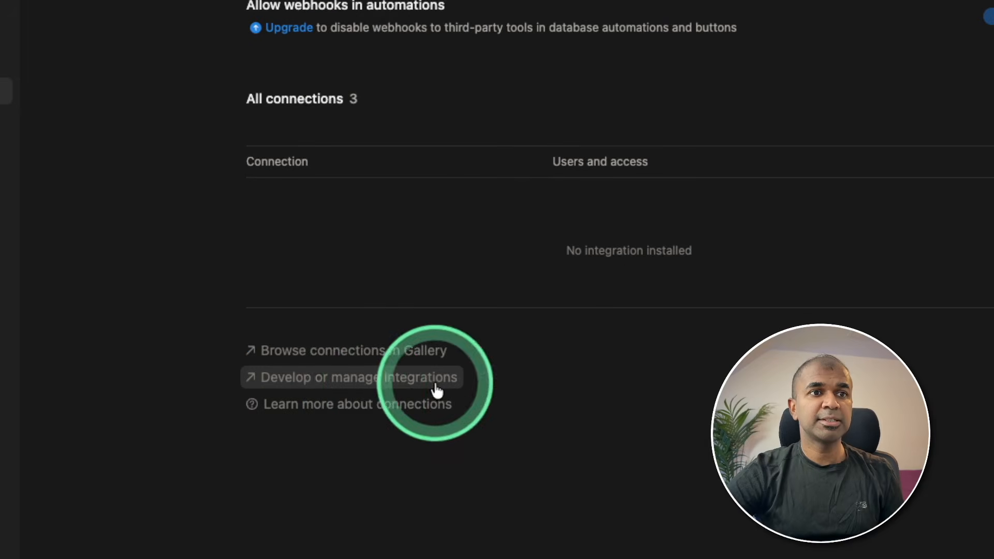
click(436, 390)
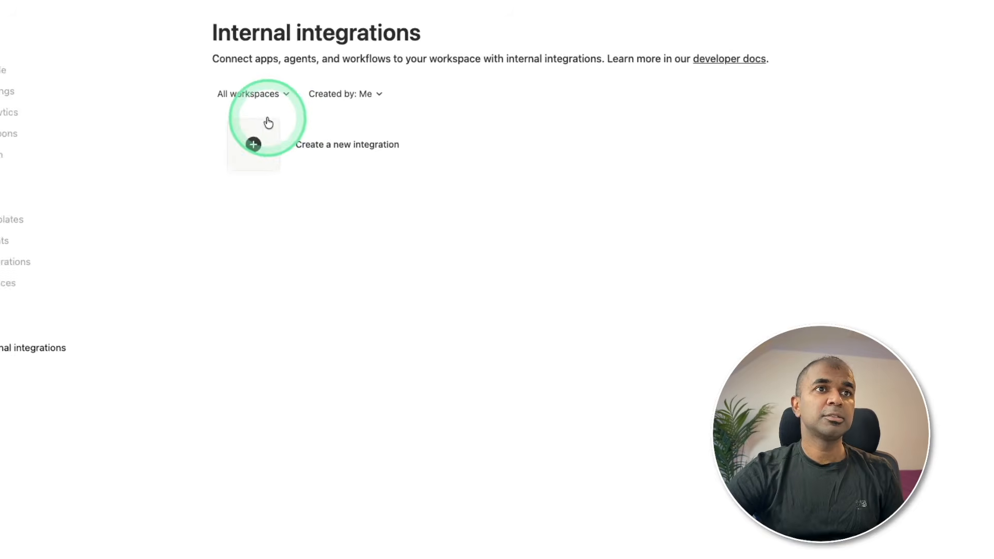
click(368, 147)
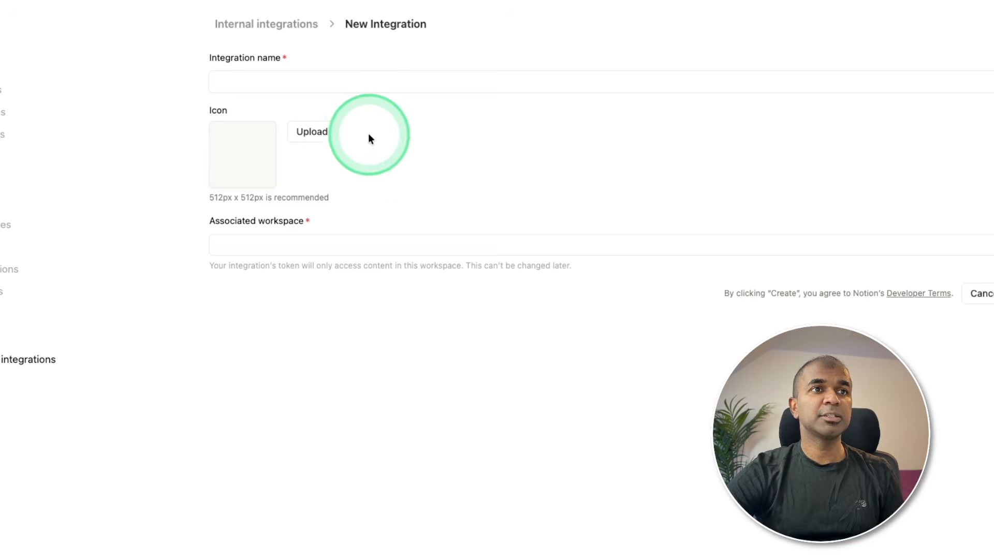
- Create the internal integration 'abacusclaw' for the workspace and view its content access
text(abacuscl)
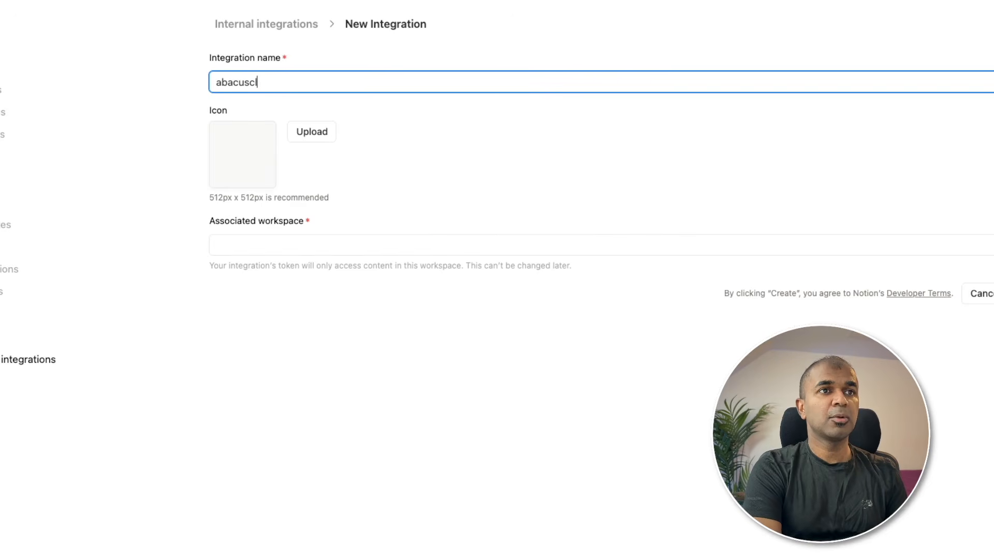
text(aw)
click(380, 249)
click(306, 273)
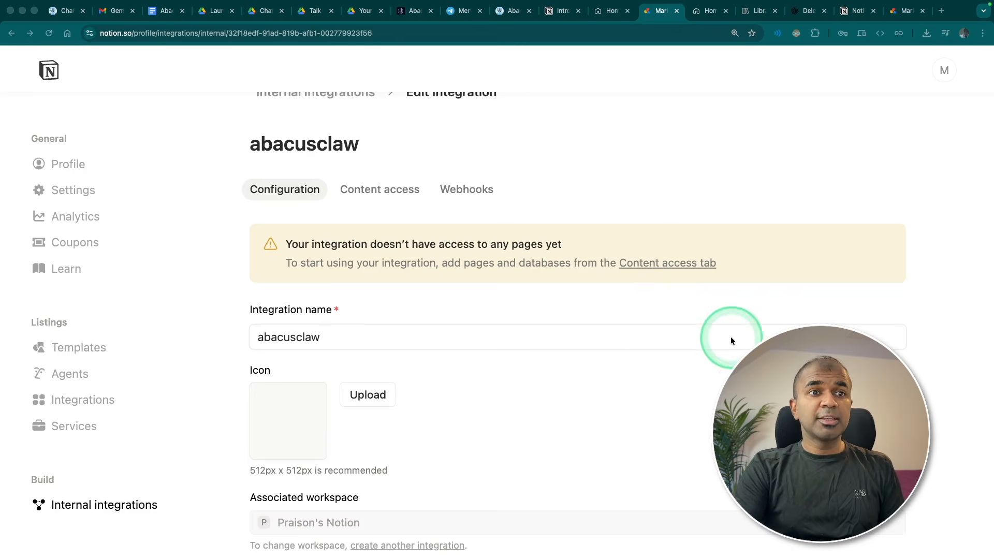
scroll(733, 342, down, 3)
scroll(712, 157, up, 4)
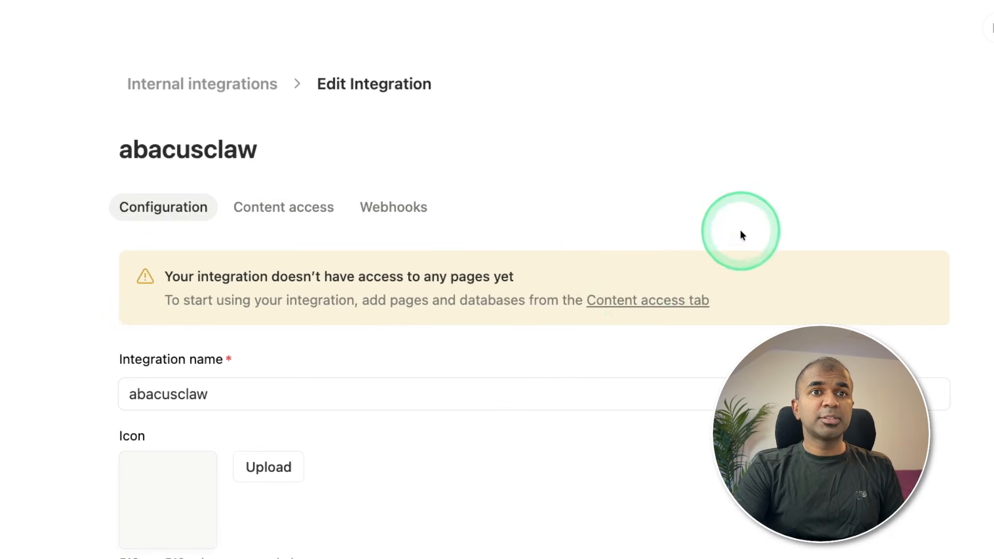
click(636, 301)
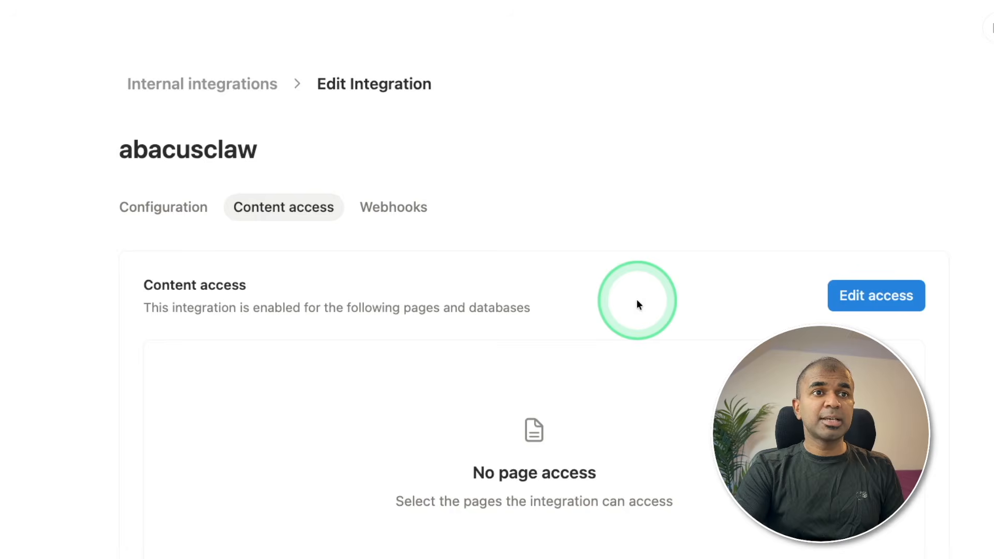
- Grant abacusclaw access to the Document Hub, Social Media Planner and Task List pages
click(876, 295)
click(366, 303)
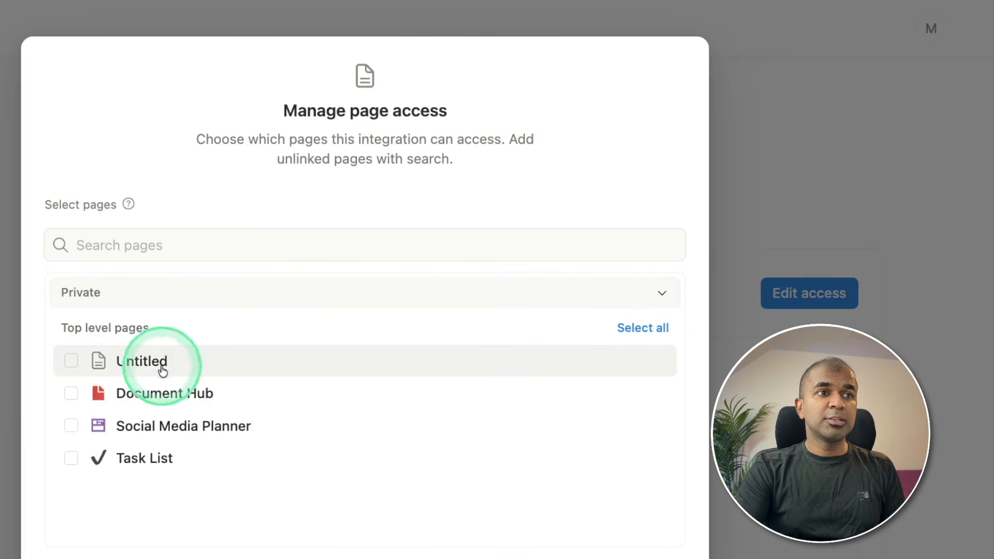
click(71, 393)
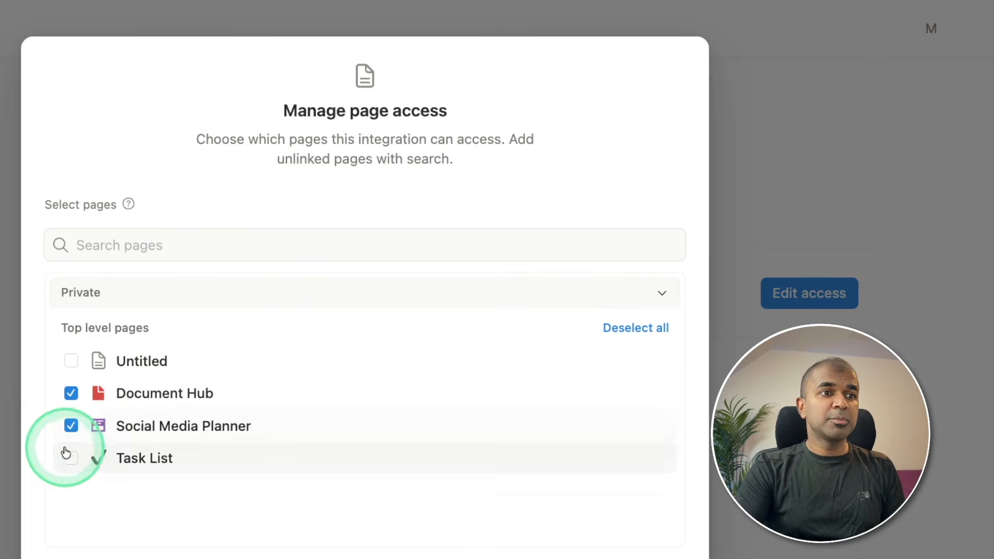
click(71, 458)
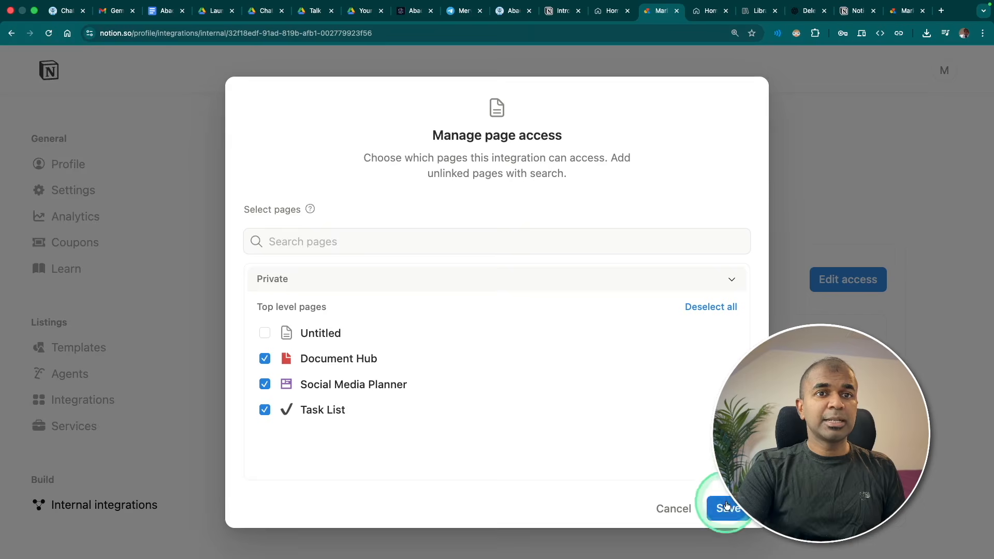
click(727, 505)
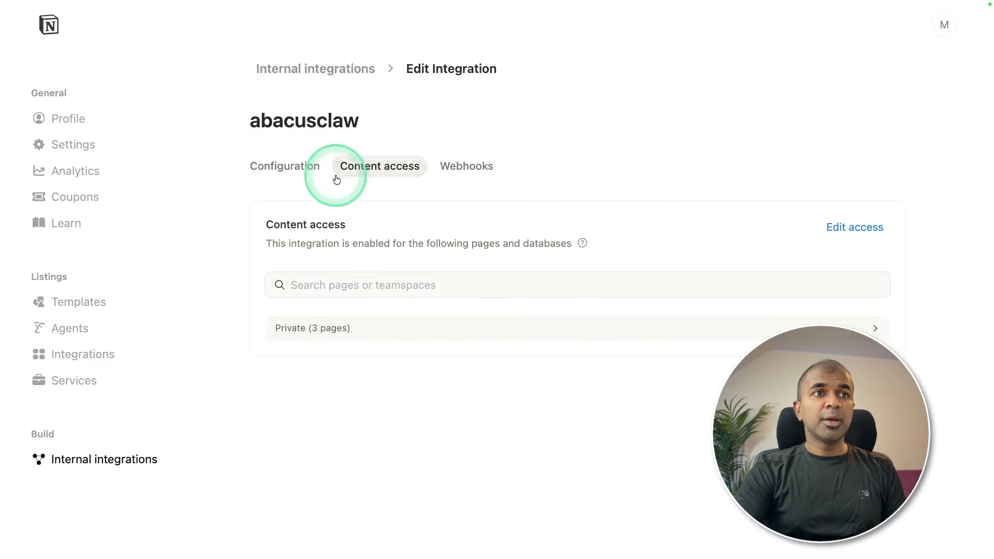
- Reveal and select the integration's internal secret under Configuration
click(262, 170)
scroll(421, 348, down, 5)
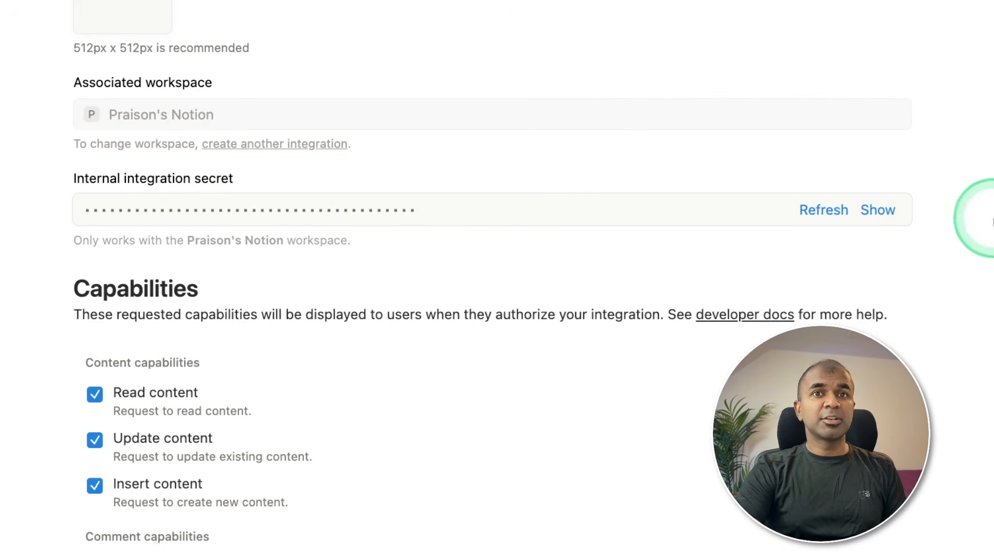
click(979, 210)
drag(604, 210, 267, 215)
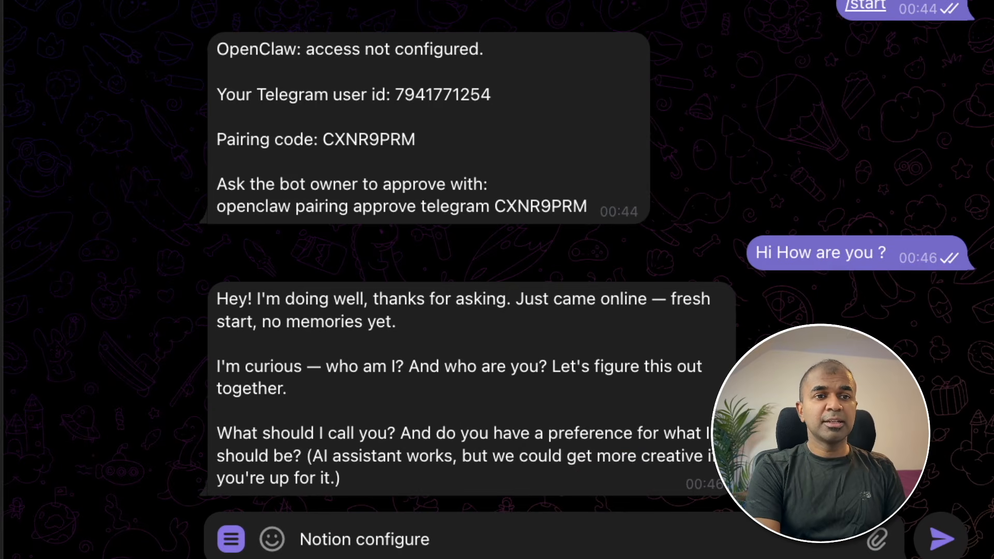
- Send the Notion token after 'Notion configure' to the bot and start the Yes reply
key(super+v)
key(Return)
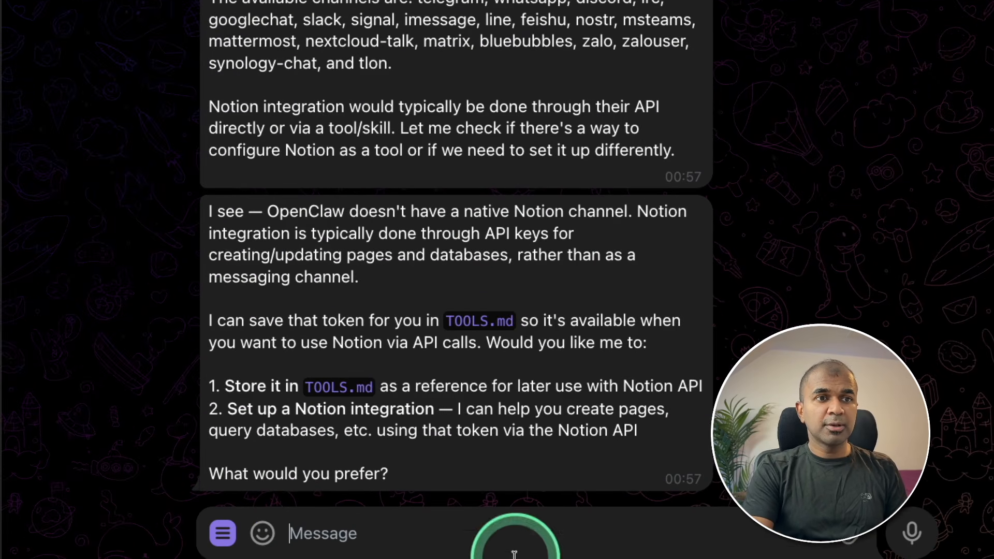
click(572, 523)
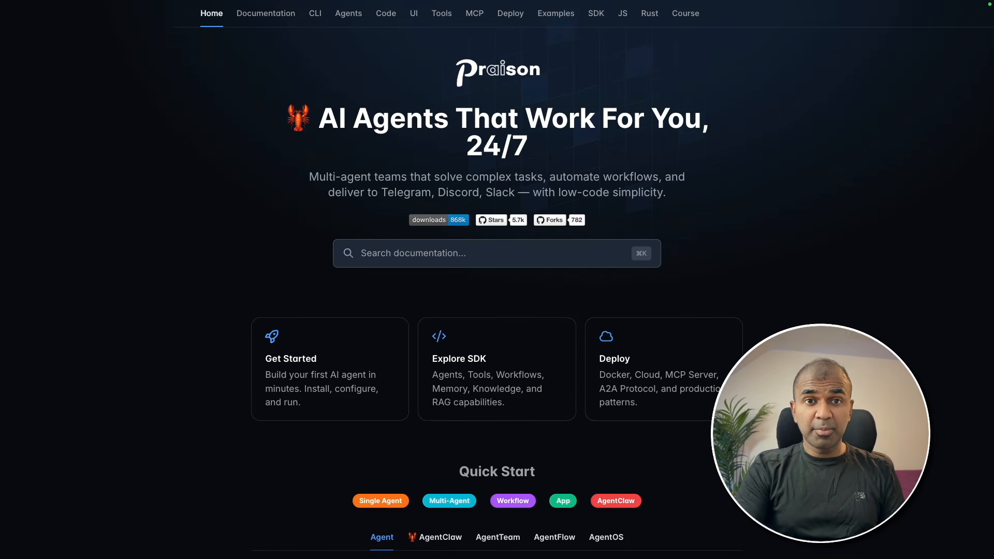
- Scroll down through the Praison AI docs homepage
scroll(676, 133, down, 20)
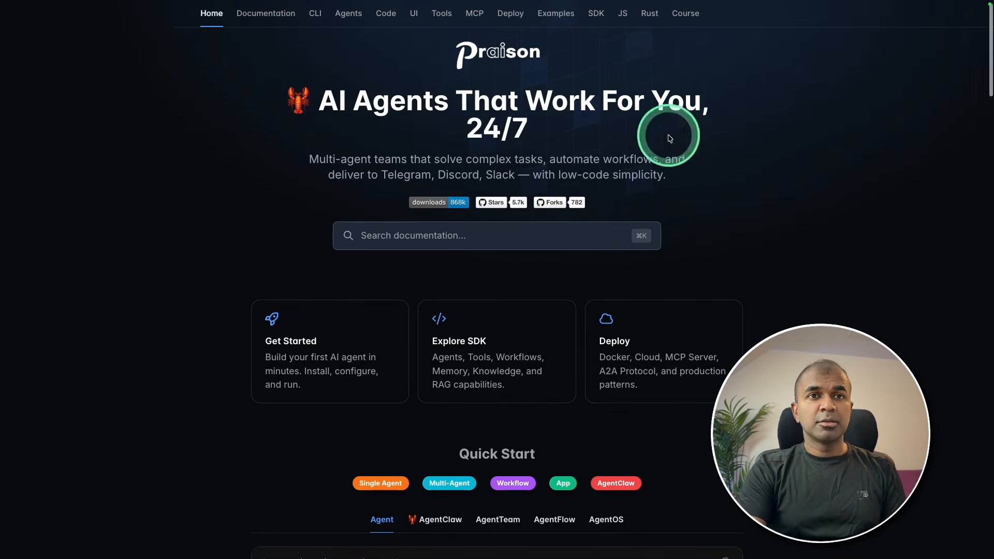
scroll(497, 280, down, 6)
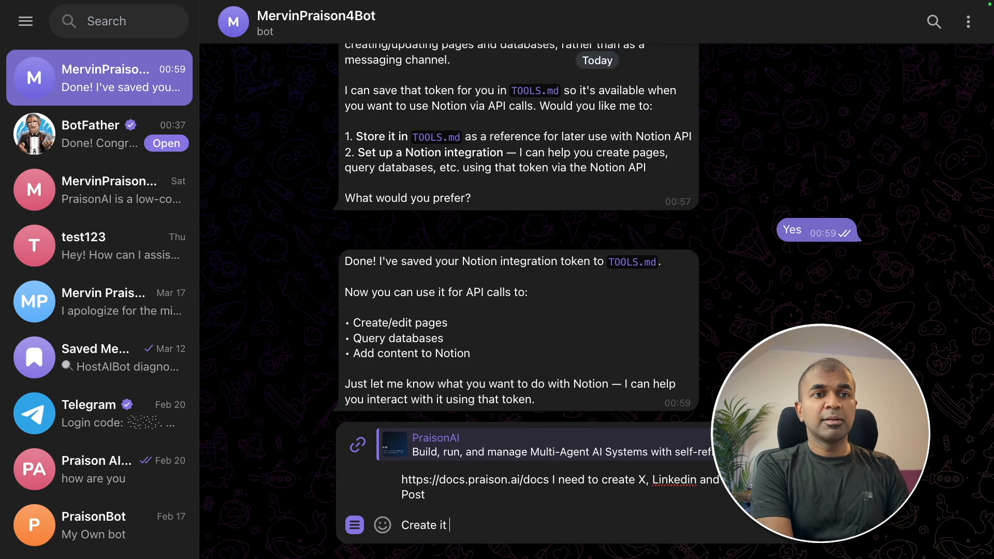
- Send the docs post request, review the bot's X, LinkedIn and YouTube posts, and open the saved Notion page
key(Return)
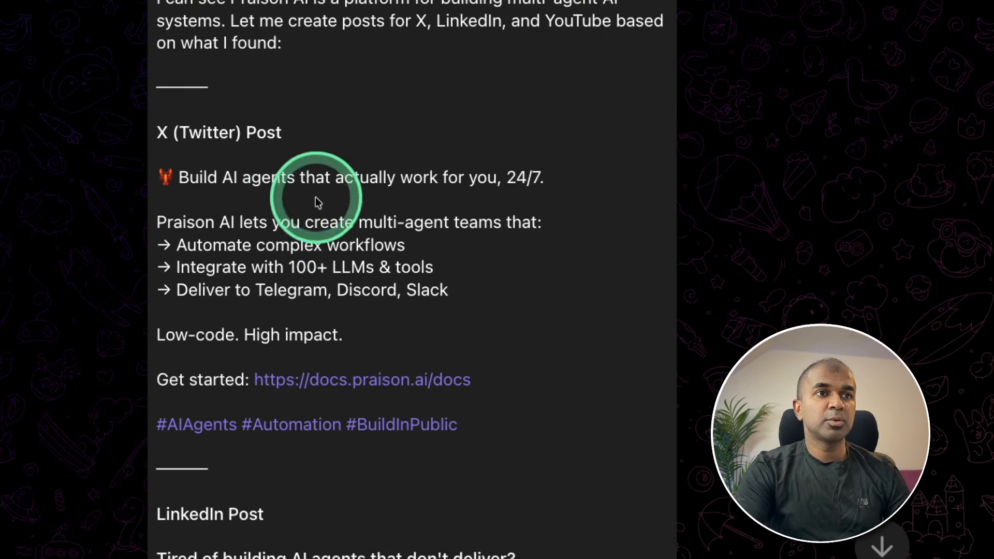
scroll(316, 207, down, 2)
scroll(375, 278, down, 5)
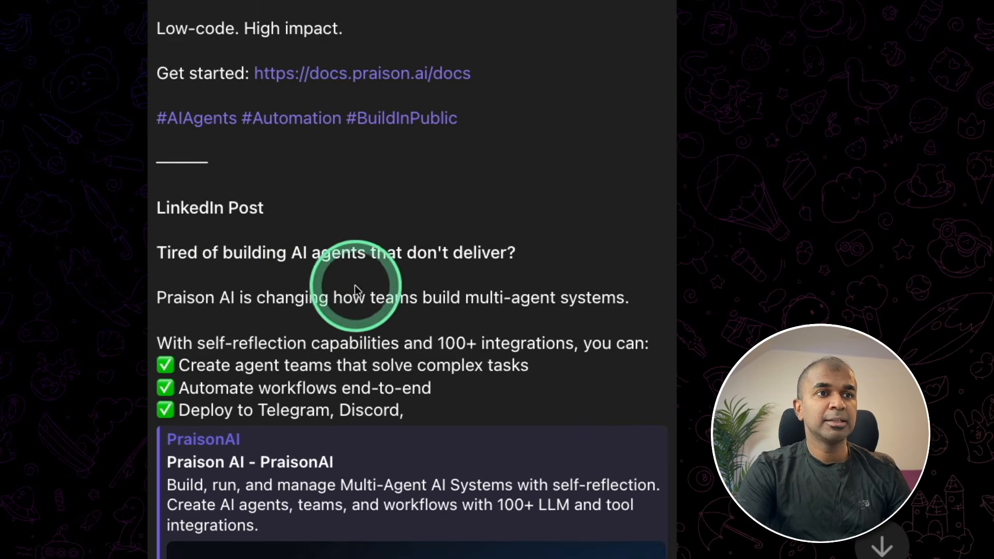
scroll(363, 310, down, 10)
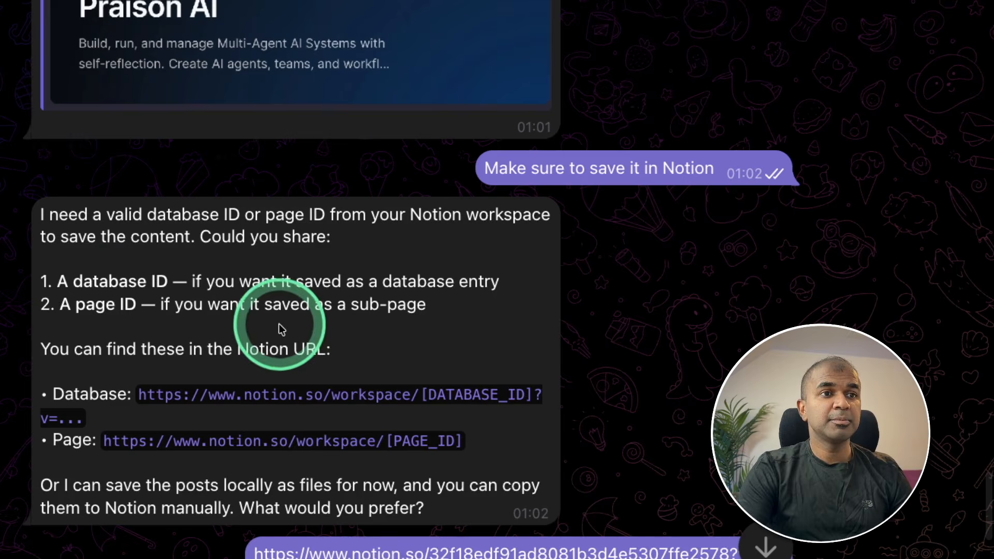
scroll(254, 362, up, 1)
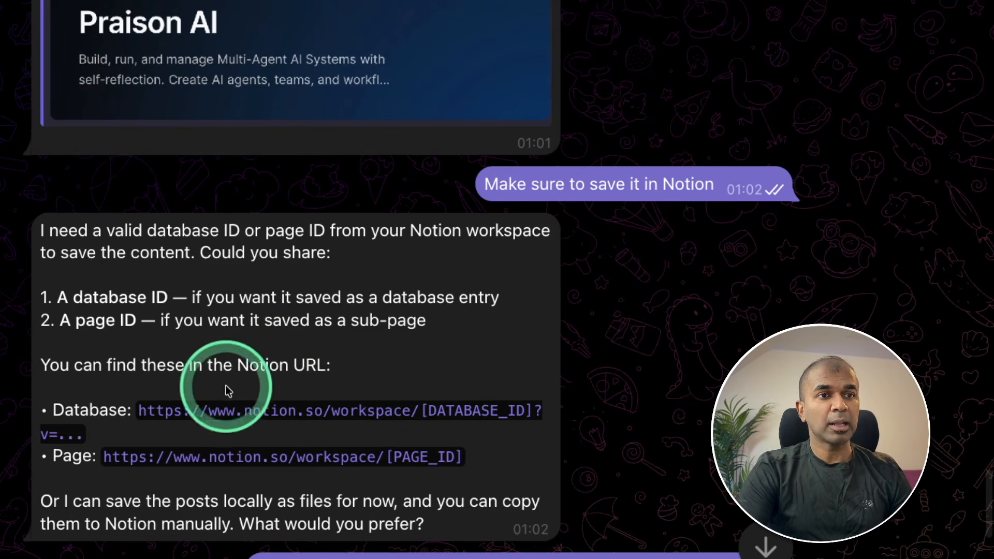
scroll(461, 414, down, 1)
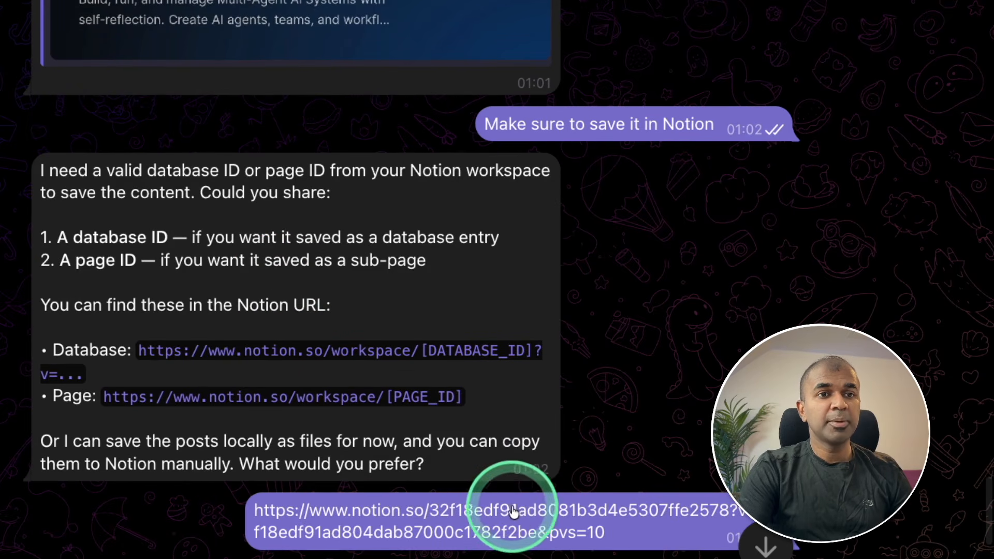
scroll(580, 481, down, 5)
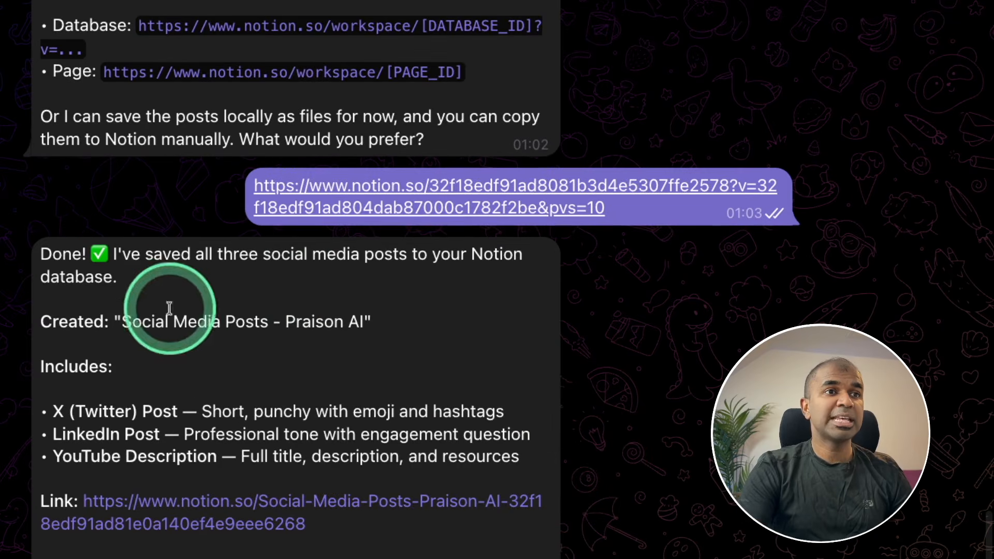
scroll(243, 403, down, 1)
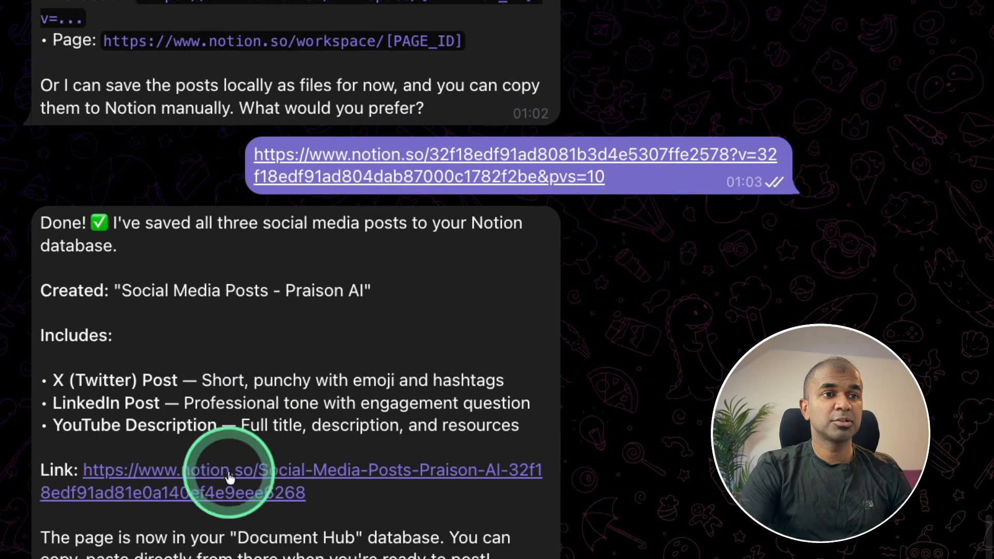
click(333, 474)
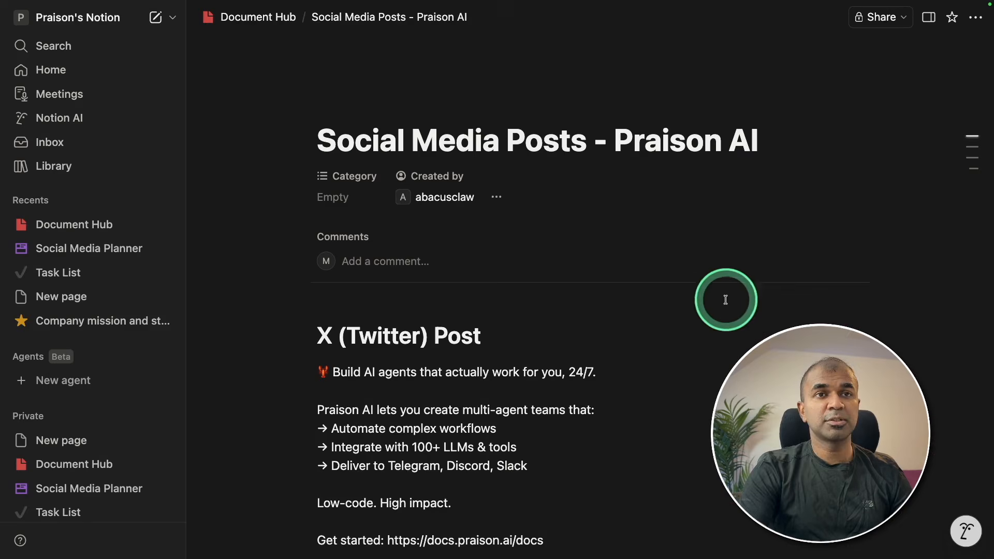
- Scroll through the Social Media Posts - Praison AI page's post sections
scroll(451, 163, down, 3)
scroll(452, 163, down, 15)
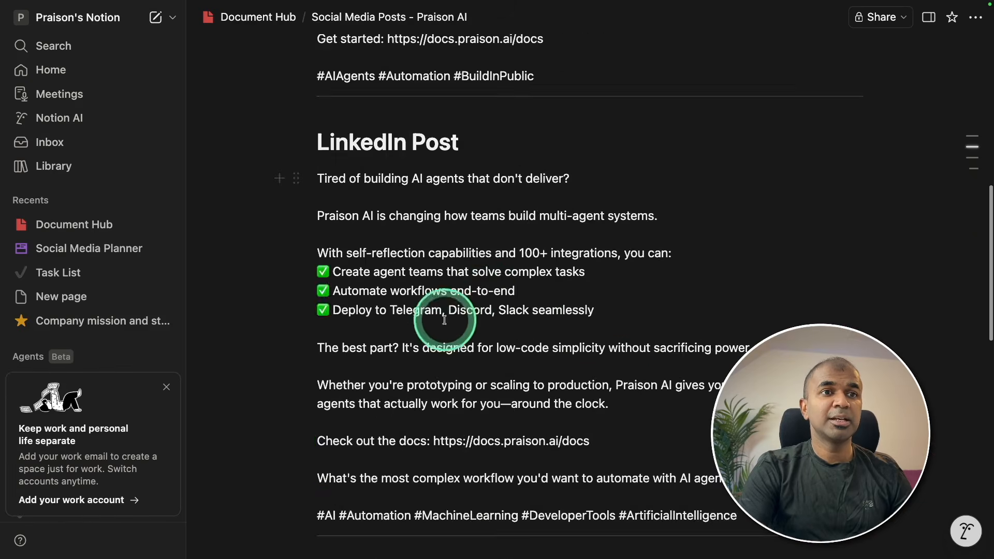
scroll(586, 317, down, 5)
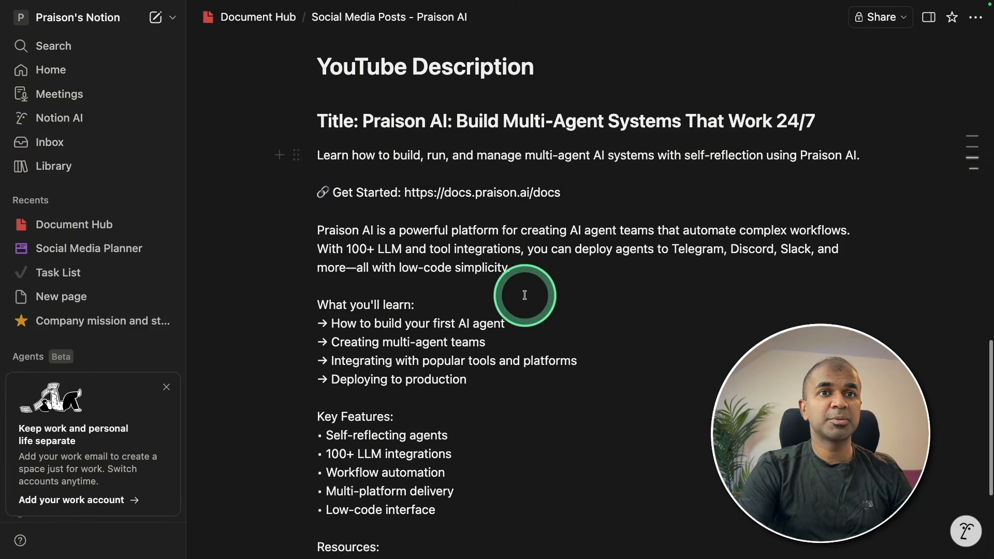
scroll(558, 308, up, 8)
- Switch back to the Telegram bot chat and scroll further through the content
key(super+Tab)
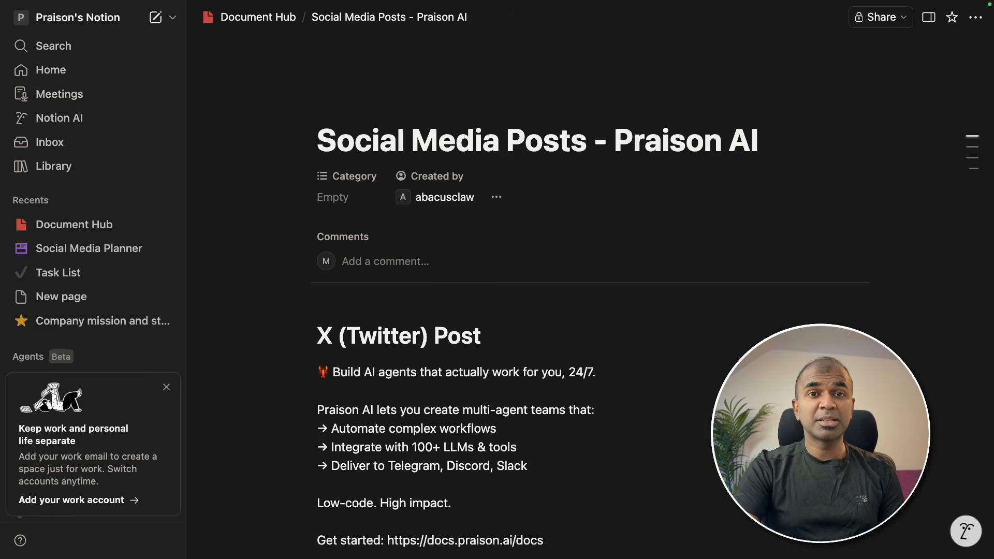
scroll(641, 302, down, 3)
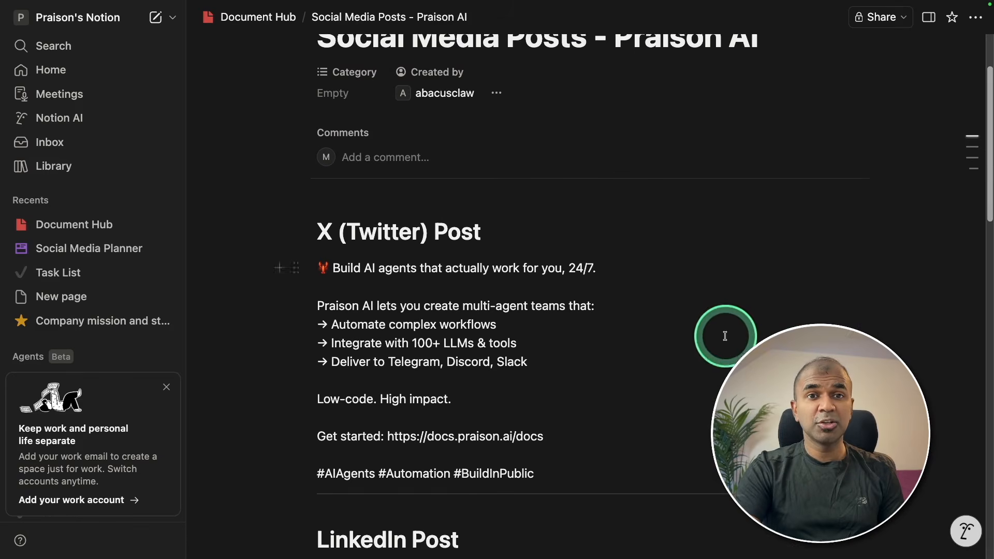
scroll(724, 336, down, 10)
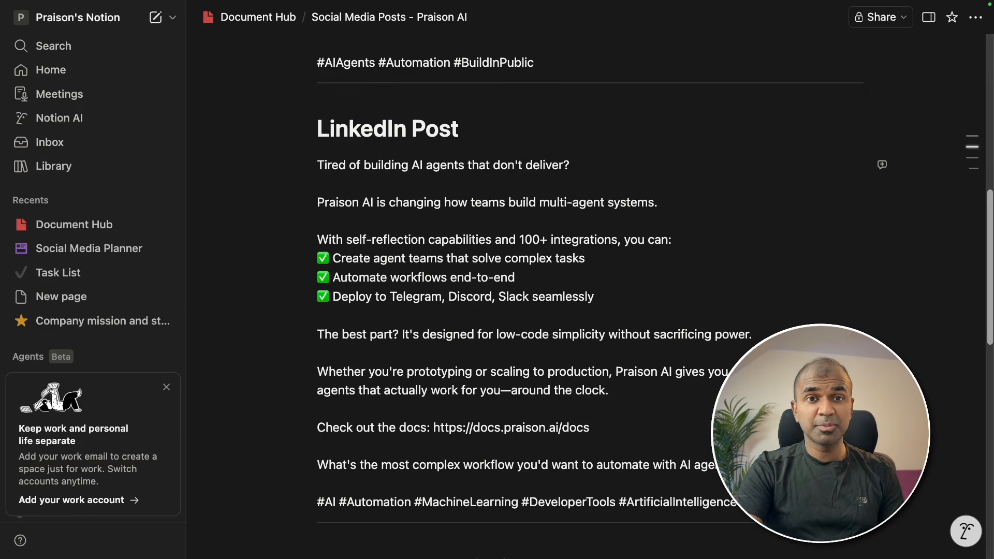